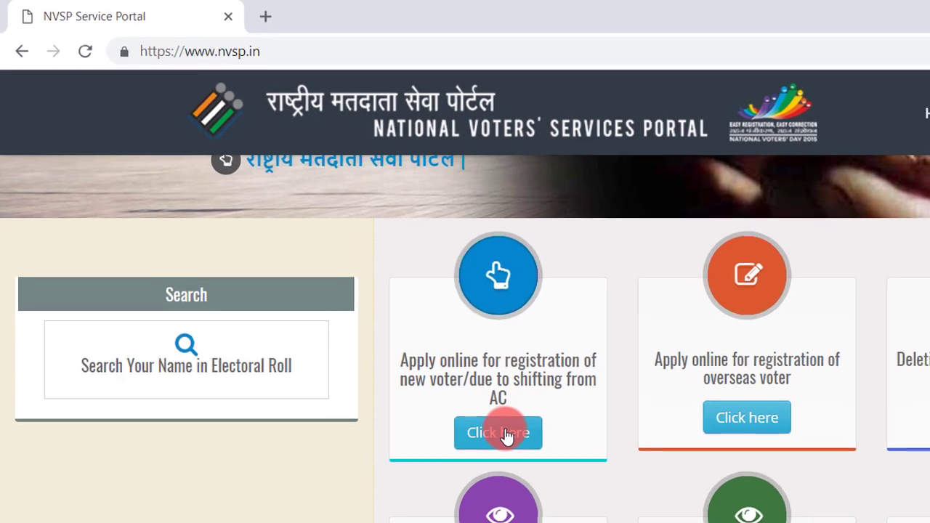
Open the online application for new voter registration and switch the Form 6 language to English
{"action": "left_click", "coordinate": [308, 266]}
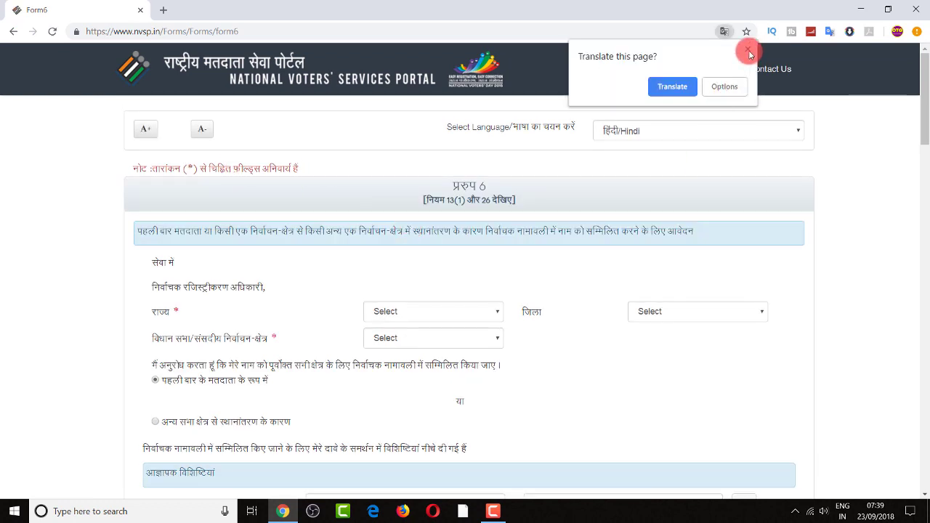
{"action": "left_click", "coordinate": [748, 51]}
{"action": "left_click", "coordinate": [650, 133]}
{"action": "left_click", "coordinate": [616, 161]}
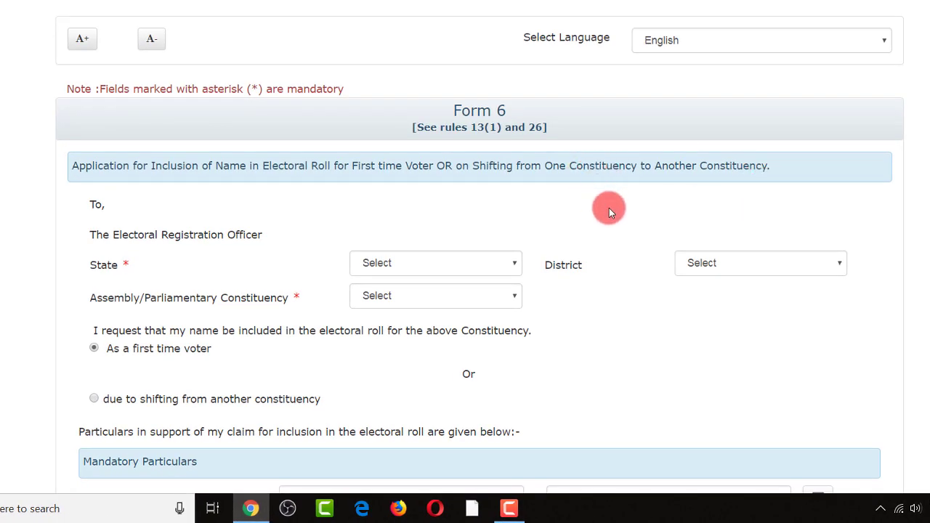
Set the state to West Bengal and the district to DAKSHIN DINAJPUR in Form 6
{"action": "scroll", "coordinate": [479, 247], "scroll_direction": "down", "scroll_amount": 2}
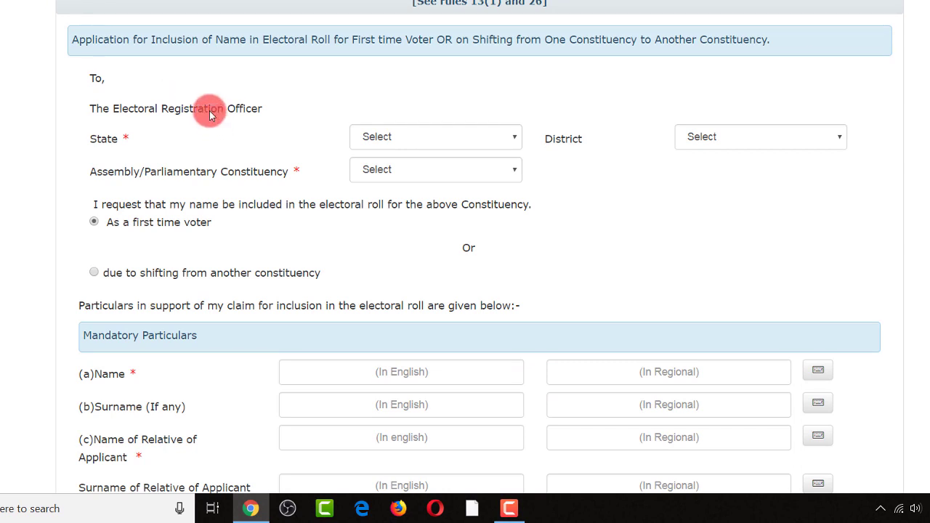
{"action": "left_click", "coordinate": [427, 141]}
{"action": "key", "text": "w"}
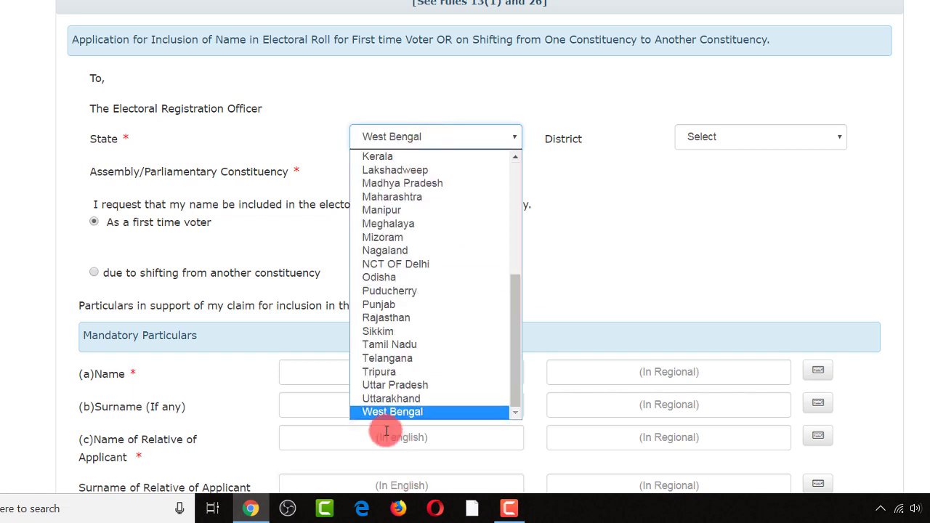
{"action": "left_click", "coordinate": [596, 225]}
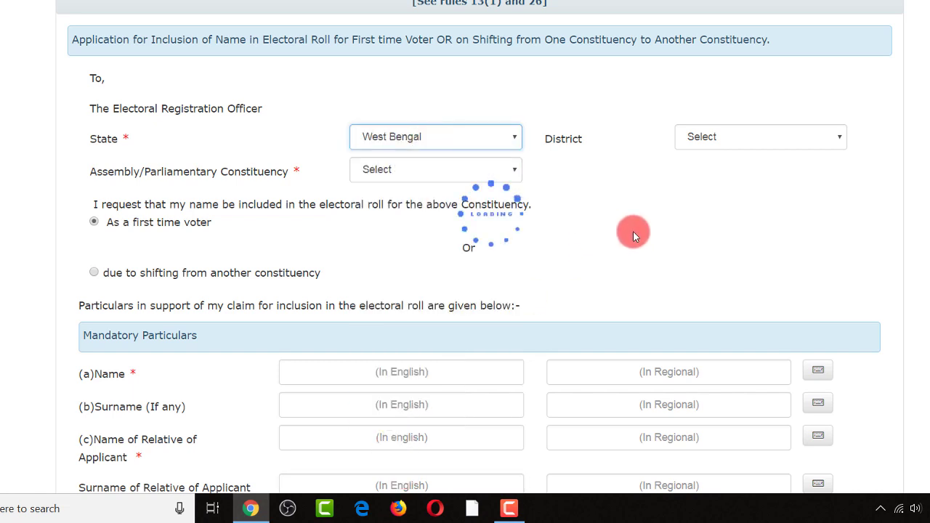
{"action": "left_click", "coordinate": [778, 137]}
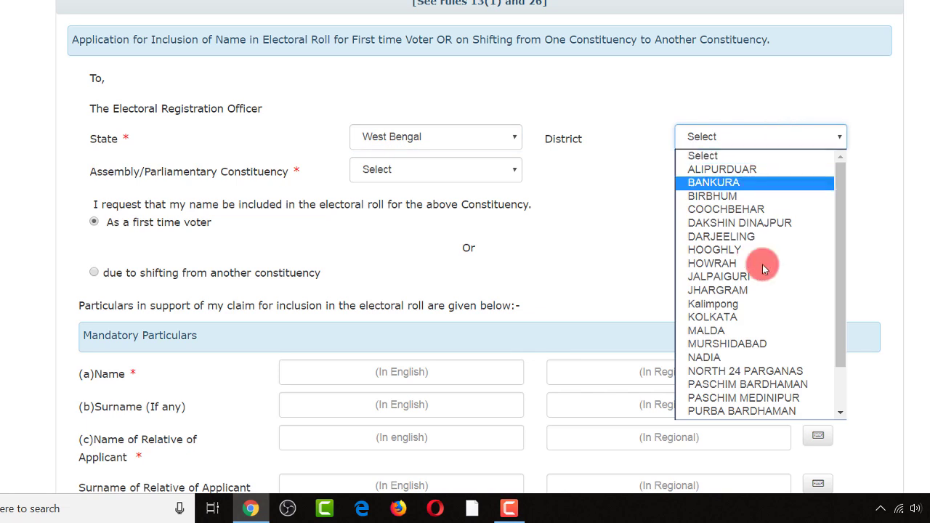
{"action": "left_click", "coordinate": [719, 224]}
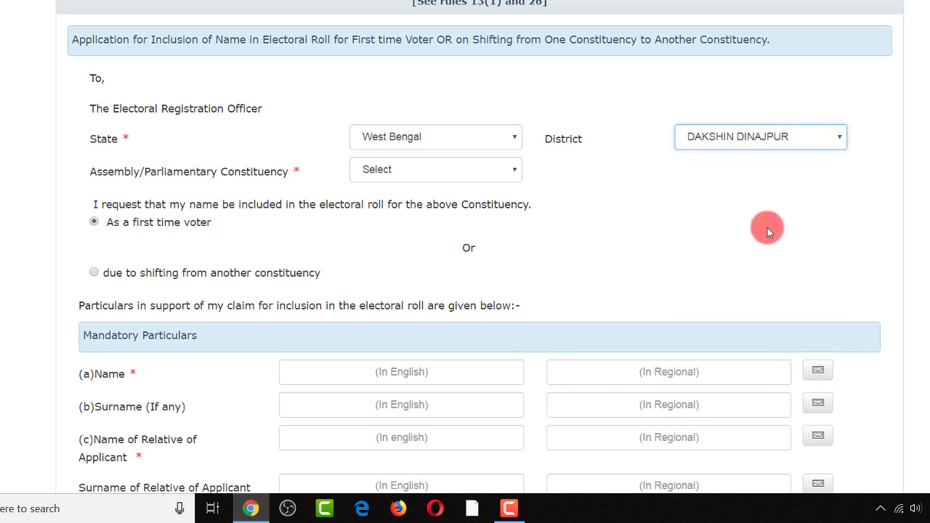
Set the Assembly/Parliamentary Constituency to Gangarampur and apply as a first time voter
{"action": "left_click", "coordinate": [465, 170]}
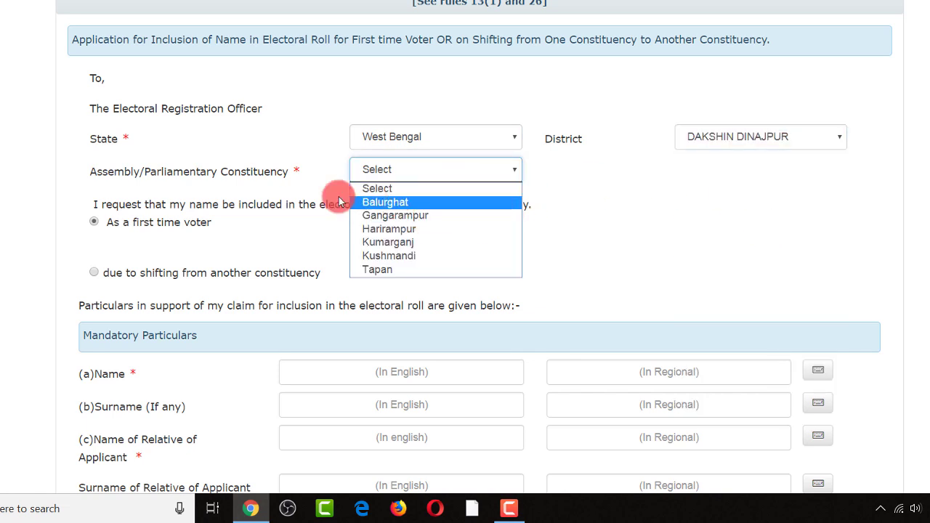
{"action": "left_click", "coordinate": [142, 174]}
{"action": "double_click", "coordinate": [142, 175]}
{"action": "left_click", "coordinate": [471, 174]}
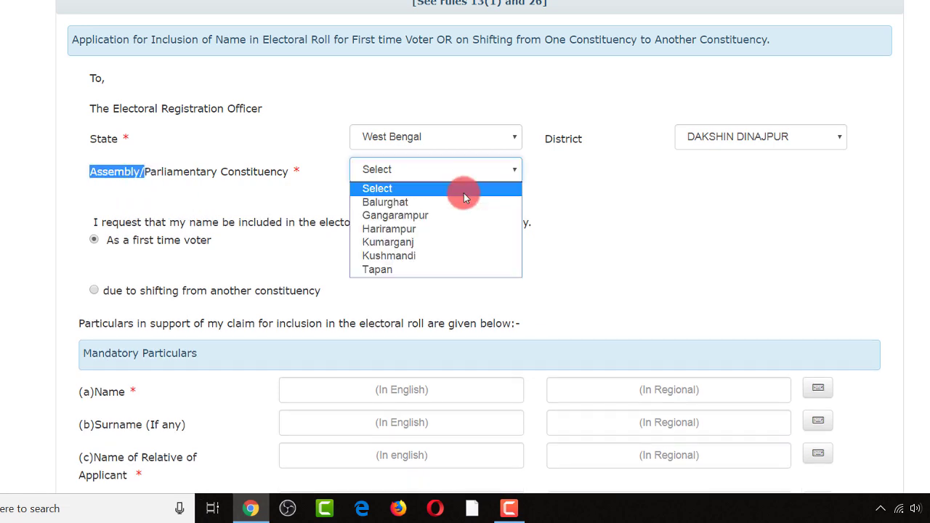
{"action": "left_click", "coordinate": [395, 215]}
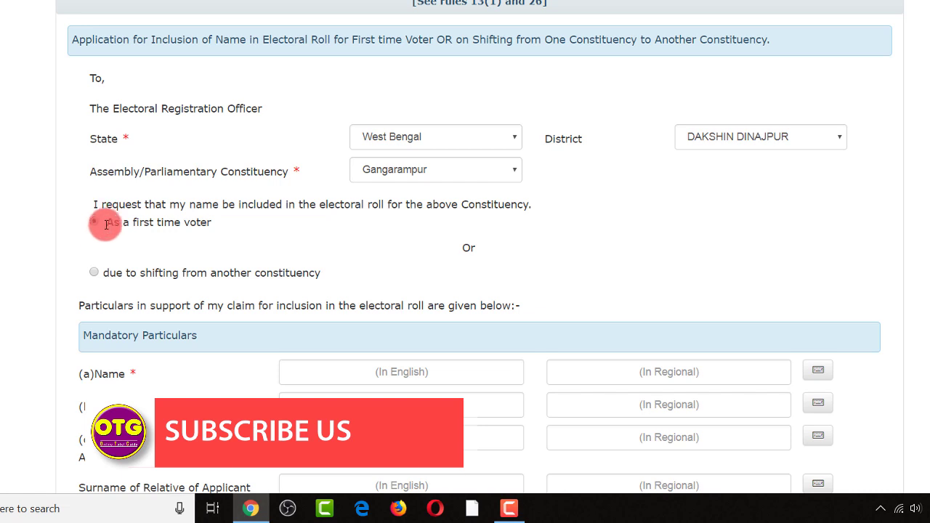
{"action": "left_click", "coordinate": [95, 274]}
{"action": "left_click", "coordinate": [97, 224]}
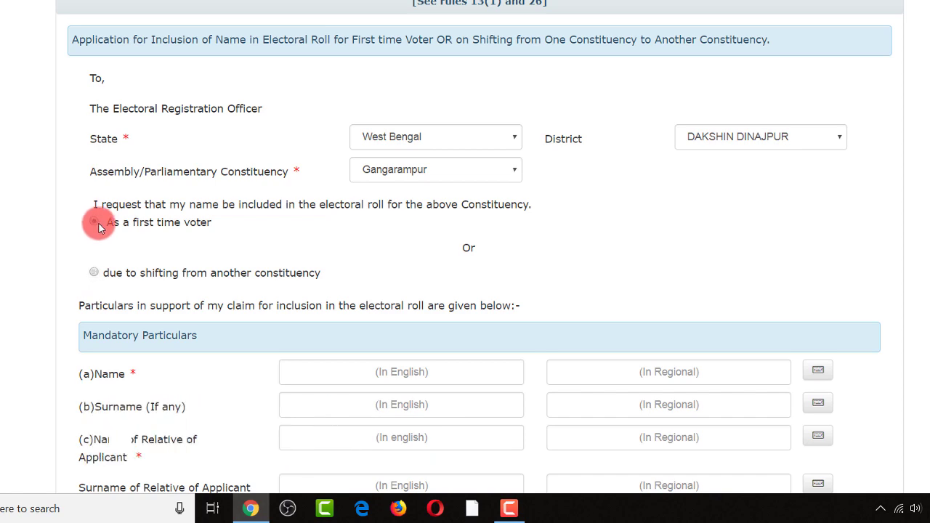
Examine the applicant and relative name fields, the type of relation options and the age choices under Mandatory Particulars
{"action": "scroll", "coordinate": [465, 291], "scroll_direction": "down", "scroll_amount": 4}
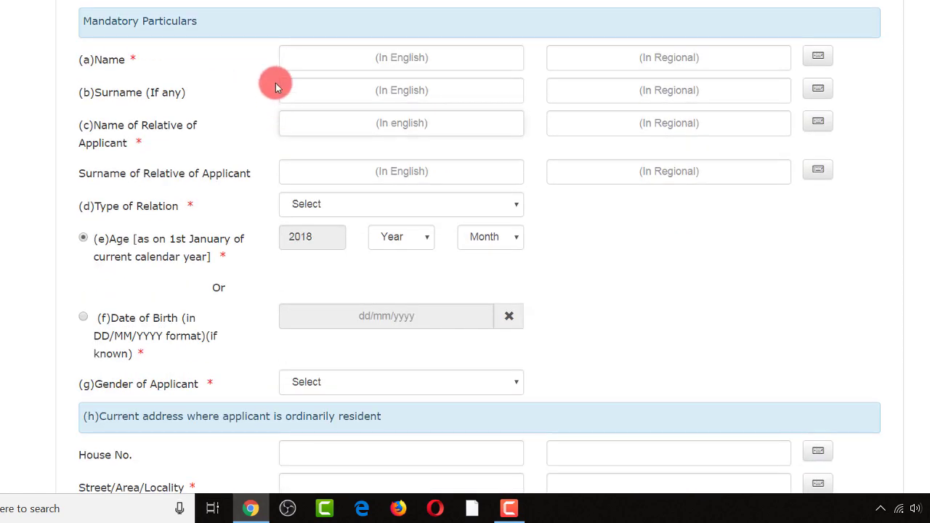
{"action": "left_click", "coordinate": [394, 57]}
{"action": "left_click", "coordinate": [345, 91]}
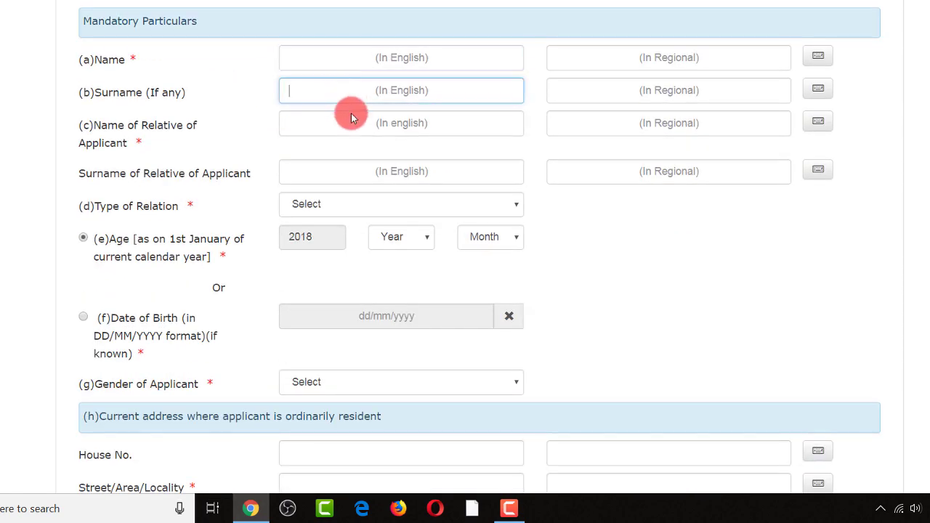
{"action": "left_click", "coordinate": [357, 122]}
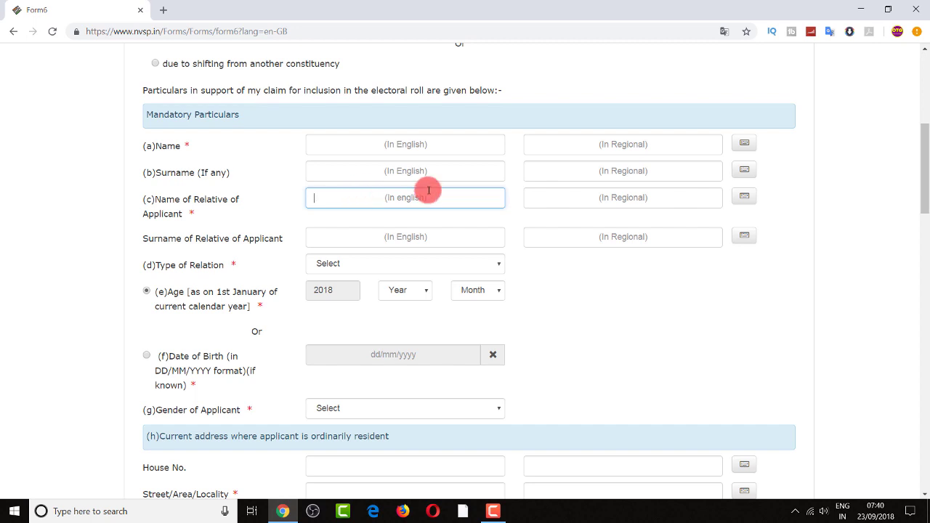
{"action": "left_click", "coordinate": [409, 236]}
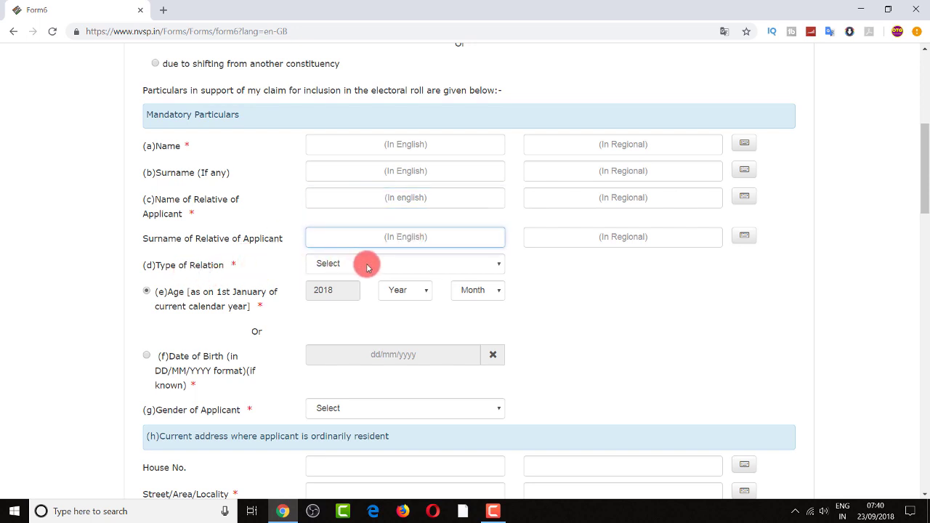
{"action": "left_click", "coordinate": [398, 264]}
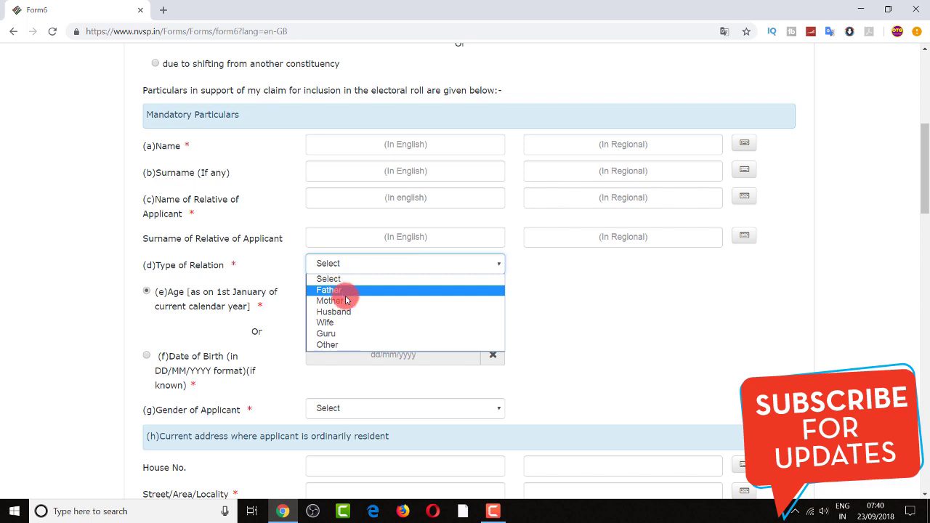
{"action": "left_click", "coordinate": [631, 332]}
{"action": "scroll", "coordinate": [182, 291], "scroll_direction": "down", "scroll_amount": 1}
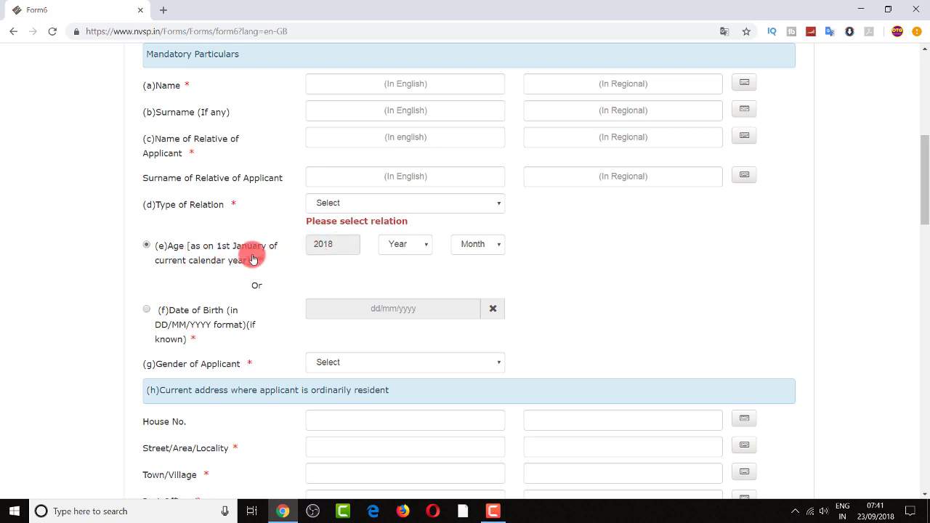
{"action": "left_click", "coordinate": [411, 246]}
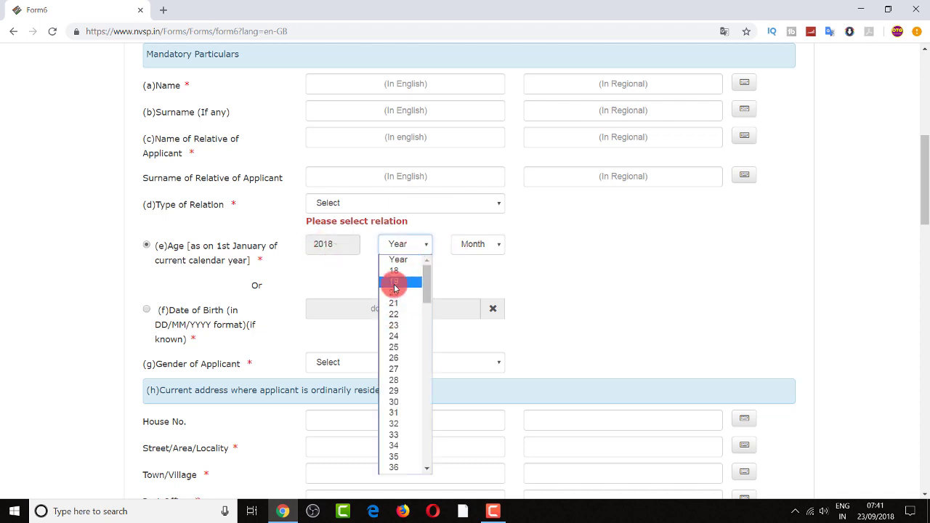
{"action": "left_click", "coordinate": [529, 276]}
Choose Date of Birth instead of Age for the applicant and view its date calendar
{"action": "scroll", "coordinate": [529, 276], "scroll_direction": "down", "scroll_amount": 2}
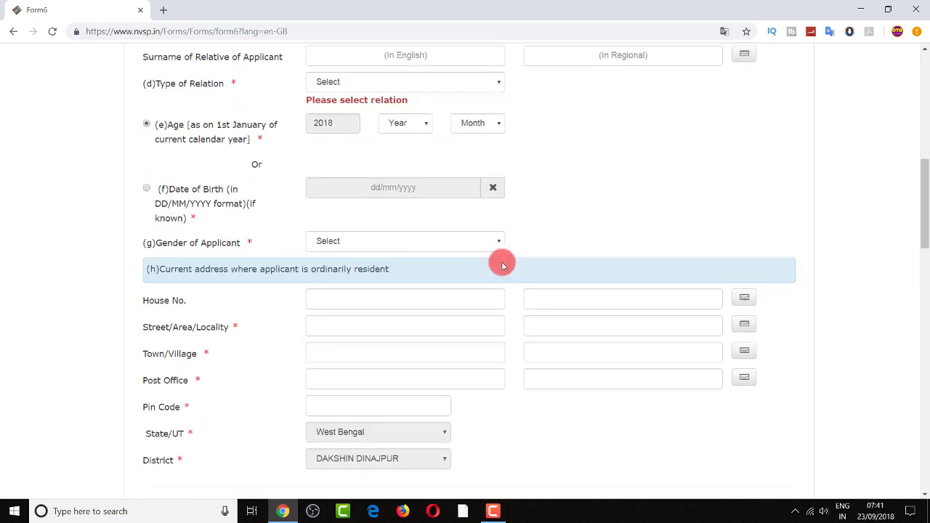
{"action": "left_click", "coordinate": [146, 191]}
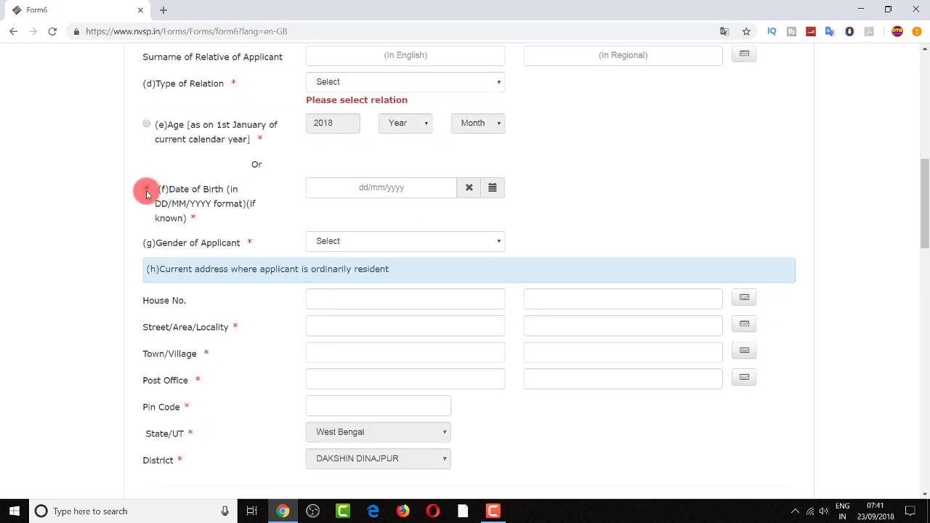
{"action": "left_click", "coordinate": [420, 194]}
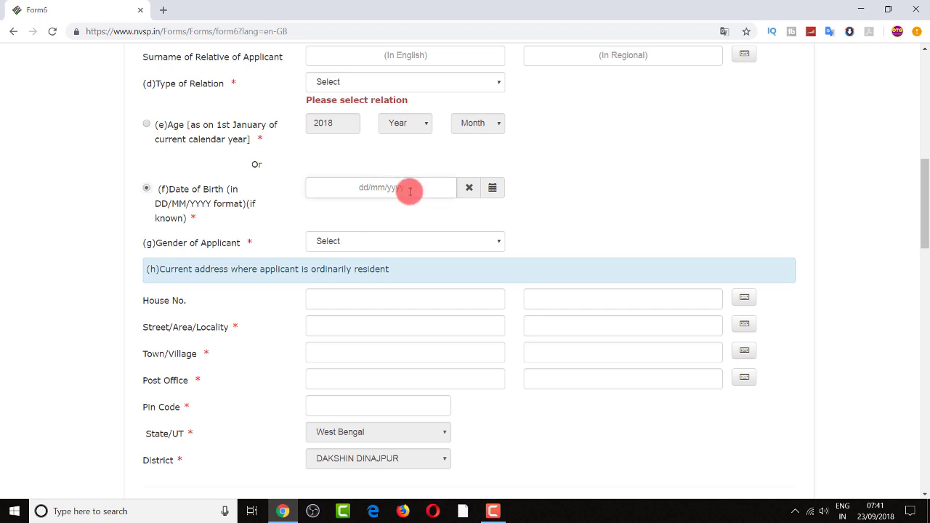
{"action": "left_click", "coordinate": [410, 192]}
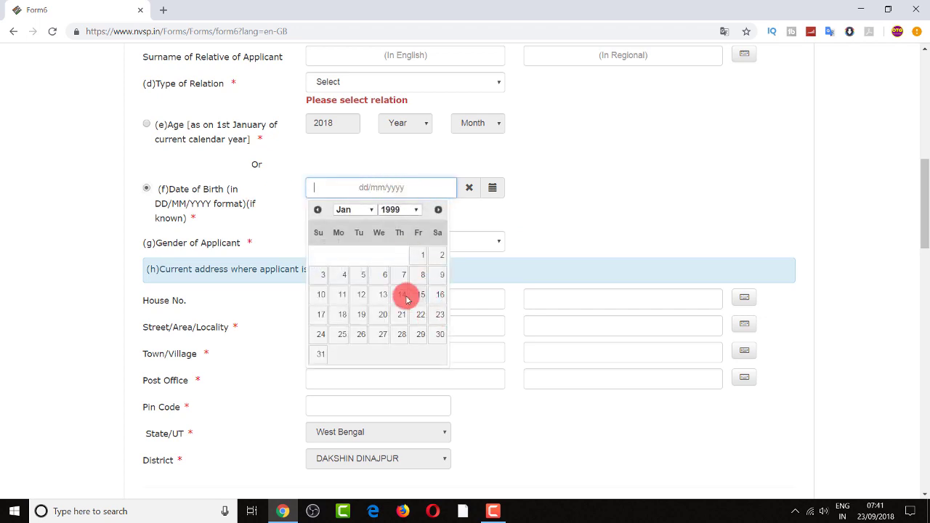
{"action": "left_click", "coordinate": [553, 220]}
Examine the gender field and the current address fields, and check the state and district against the form's opening section
{"action": "scroll", "coordinate": [193, 266], "scroll_direction": "down", "scroll_amount": 2}
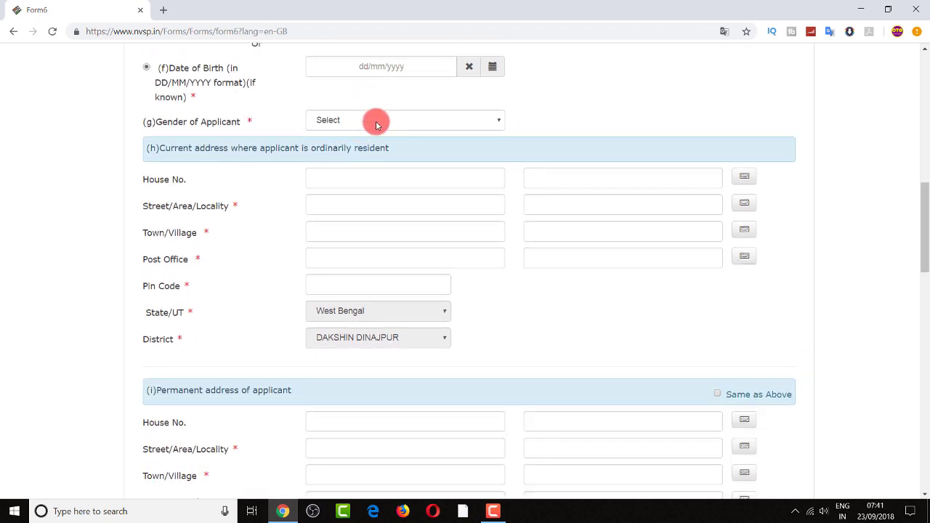
{"action": "left_click", "coordinate": [430, 120]}
{"action": "left_click", "coordinate": [638, 76]}
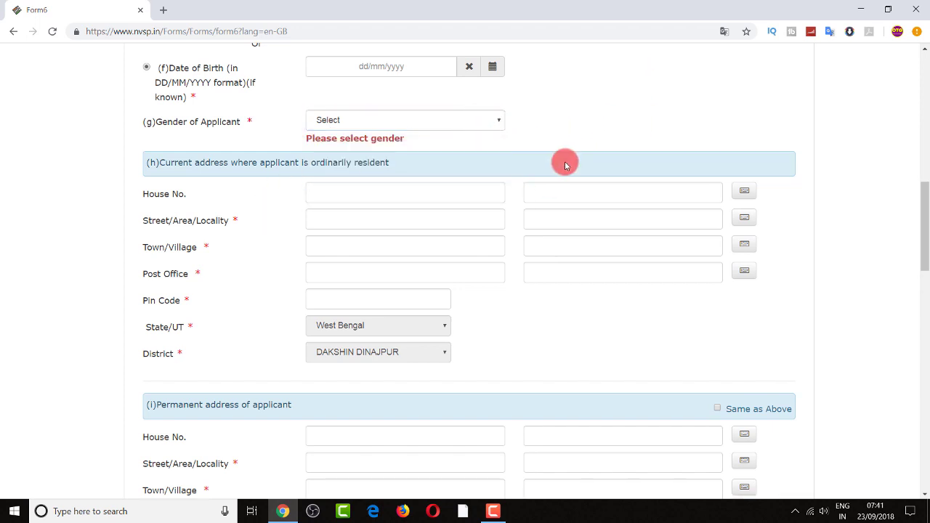
{"action": "left_click", "coordinate": [317, 190]}
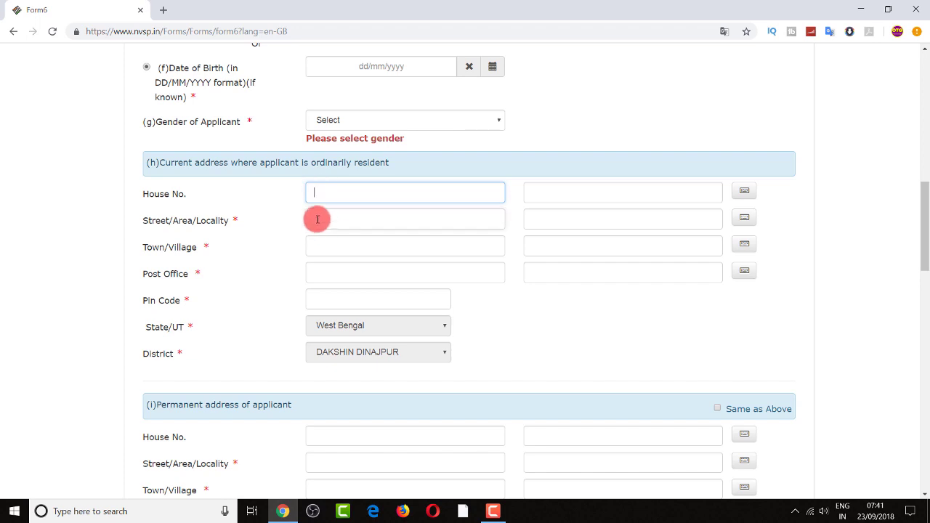
{"action": "left_click", "coordinate": [336, 219]}
{"action": "left_click", "coordinate": [255, 251]}
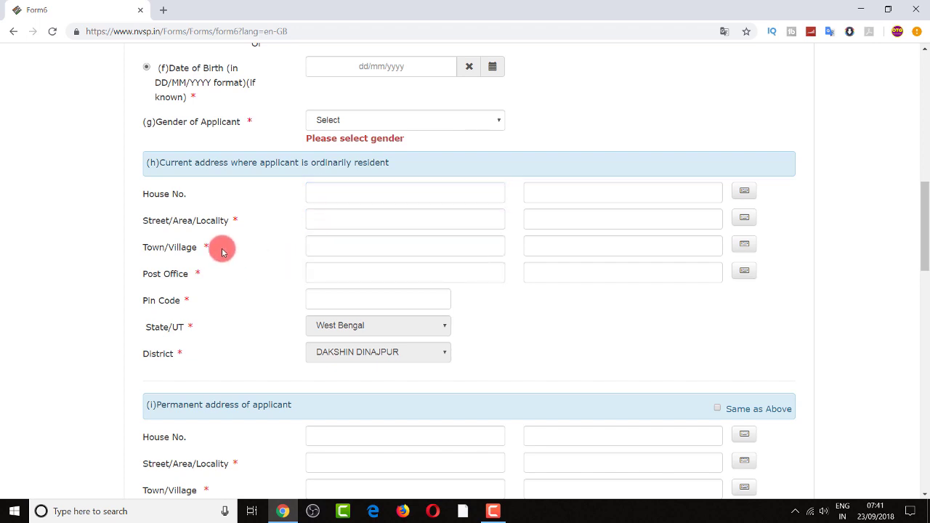
{"action": "left_click", "coordinate": [333, 247]}
{"action": "left_click", "coordinate": [251, 262]}
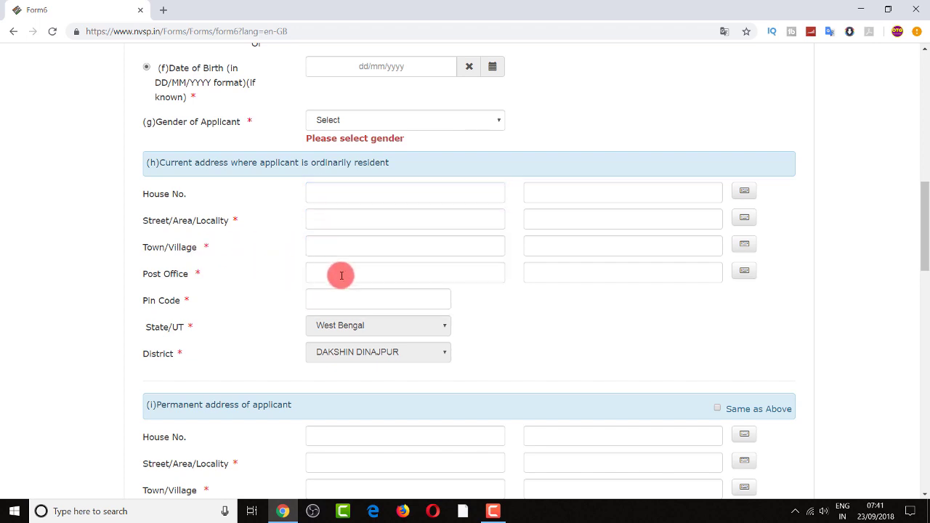
{"action": "left_click", "coordinate": [335, 271]}
{"action": "left_click", "coordinate": [266, 276]}
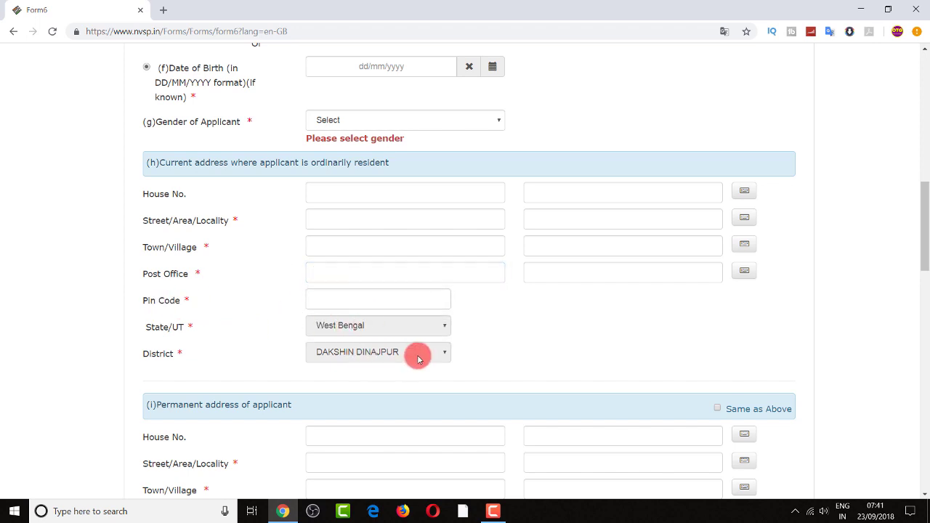
{"action": "scroll", "coordinate": [417, 359], "scroll_direction": "up", "scroll_amount": 8}
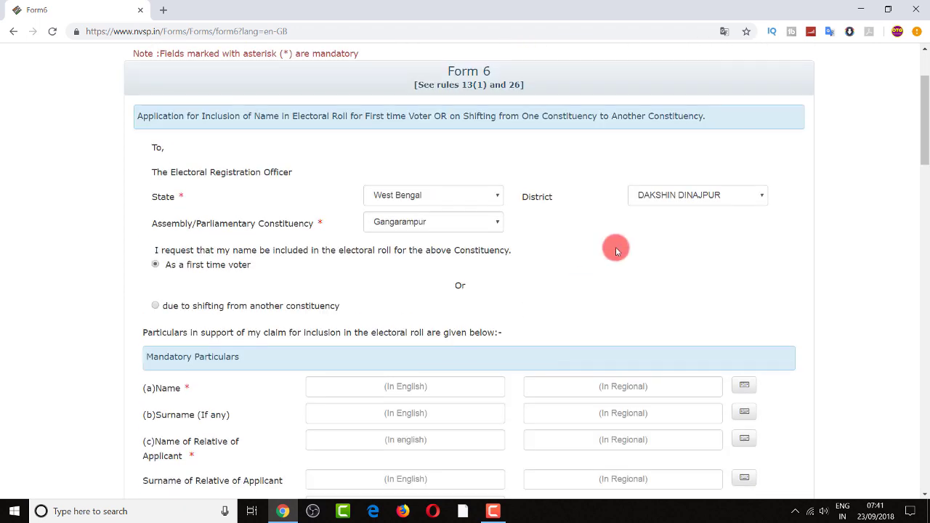
Mark the applicant's permanent address as Same as Above
{"action": "scroll", "coordinate": [586, 263], "scroll_direction": "down", "scroll_amount": 8}
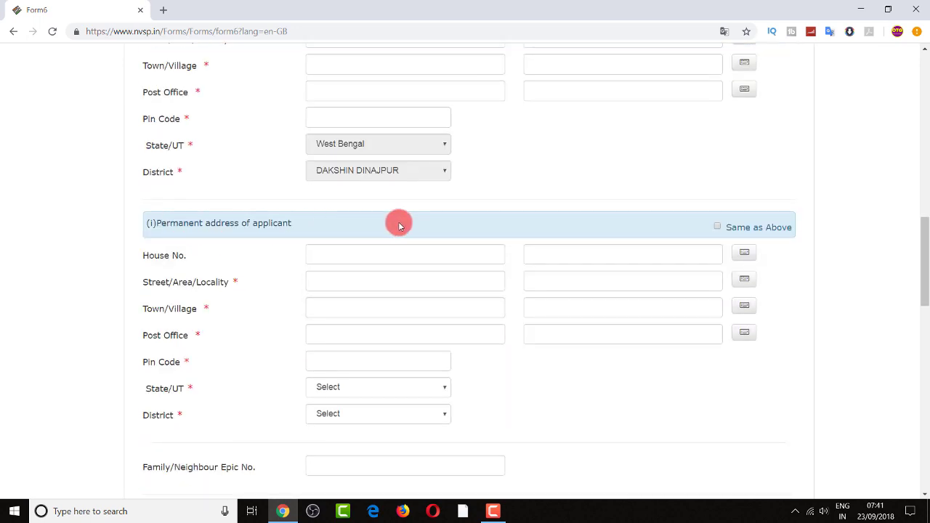
{"action": "scroll", "coordinate": [394, 223], "scroll_direction": "up", "scroll_amount": 2}
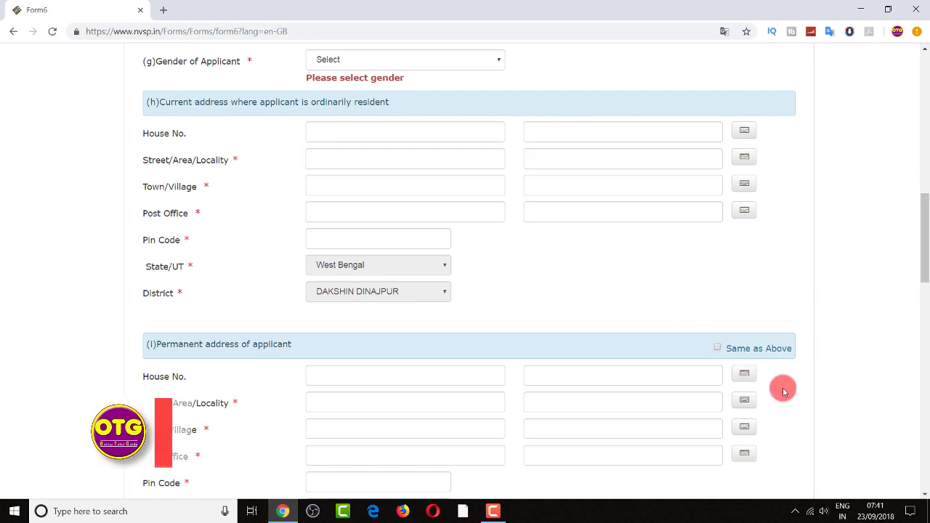
{"action": "left_click", "coordinate": [721, 352]}
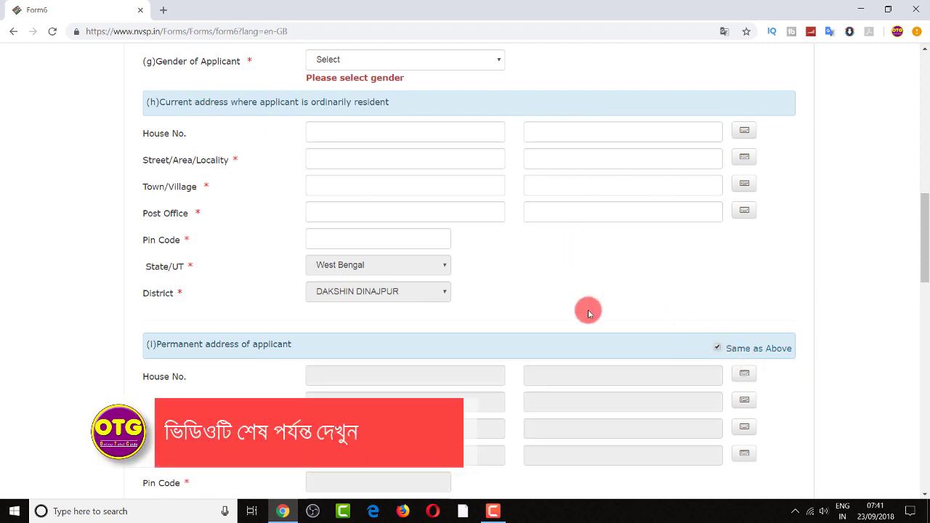
Examine the Family/Neighbour Epic No. field below the permanent address, and return to the current address section
{"action": "scroll", "coordinate": [587, 312], "scroll_direction": "down", "scroll_amount": 4}
{"action": "scroll", "coordinate": [591, 302], "scroll_direction": "down", "scroll_amount": 2}
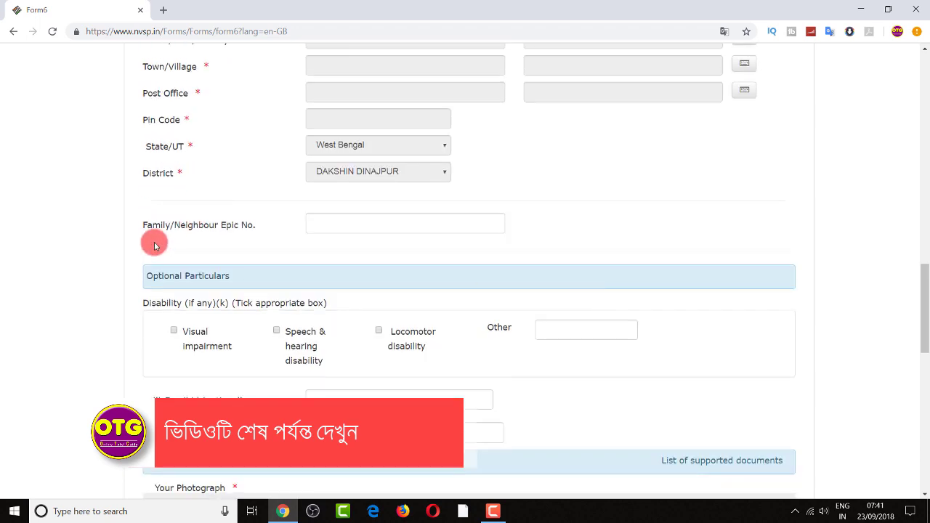
{"action": "left_click", "coordinate": [349, 224]}
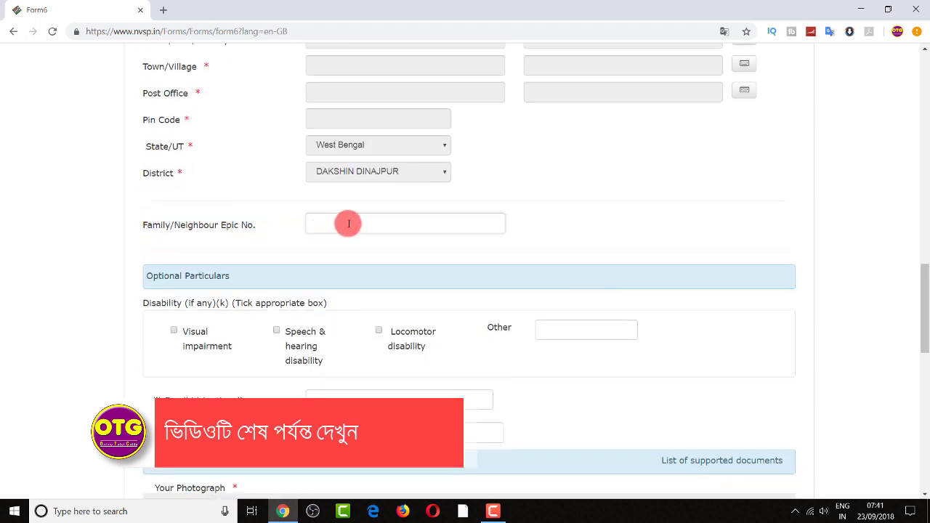
{"action": "scroll", "coordinate": [436, 227], "scroll_direction": "up", "scroll_amount": 8}
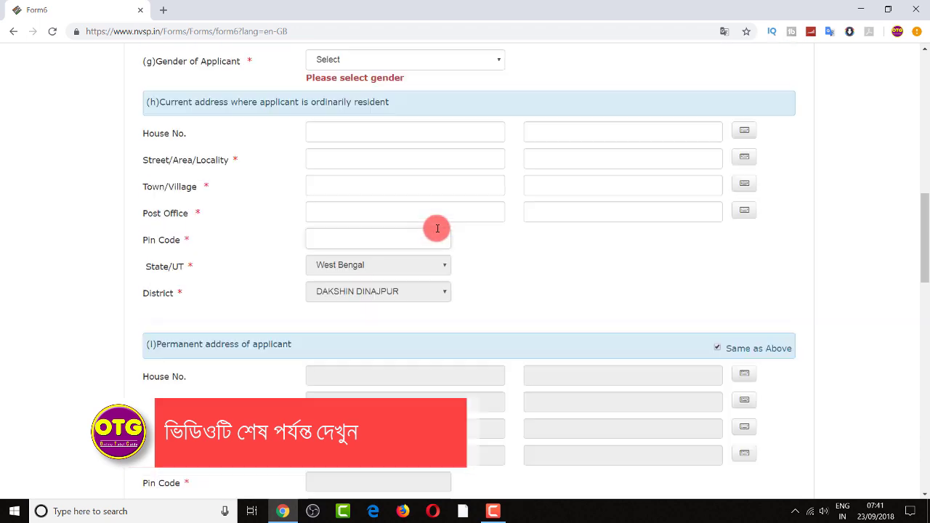
Review the form from its opening constituency section through the optional particulars, and enter the optional Mobile No. field
{"action": "scroll", "coordinate": [438, 228], "scroll_direction": "up", "scroll_amount": 5}
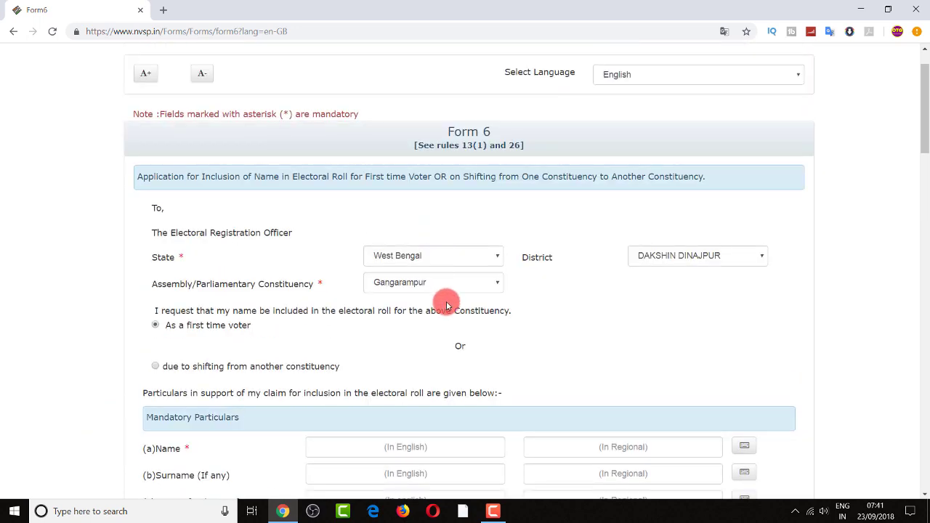
{"action": "scroll", "coordinate": [348, 317], "scroll_direction": "down", "scroll_amount": 3}
{"action": "scroll", "coordinate": [352, 323], "scroll_direction": "down", "scroll_amount": 1}
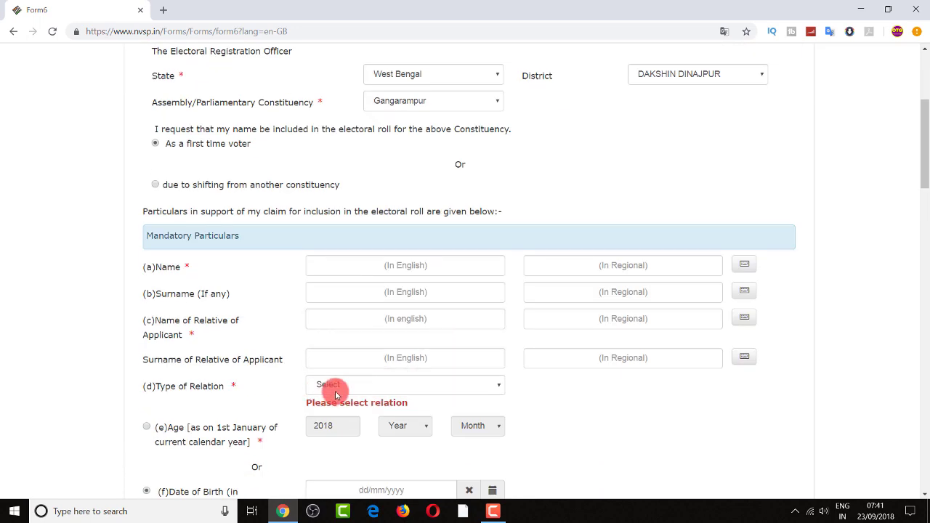
{"action": "scroll", "coordinate": [374, 353], "scroll_direction": "down", "scroll_amount": 11}
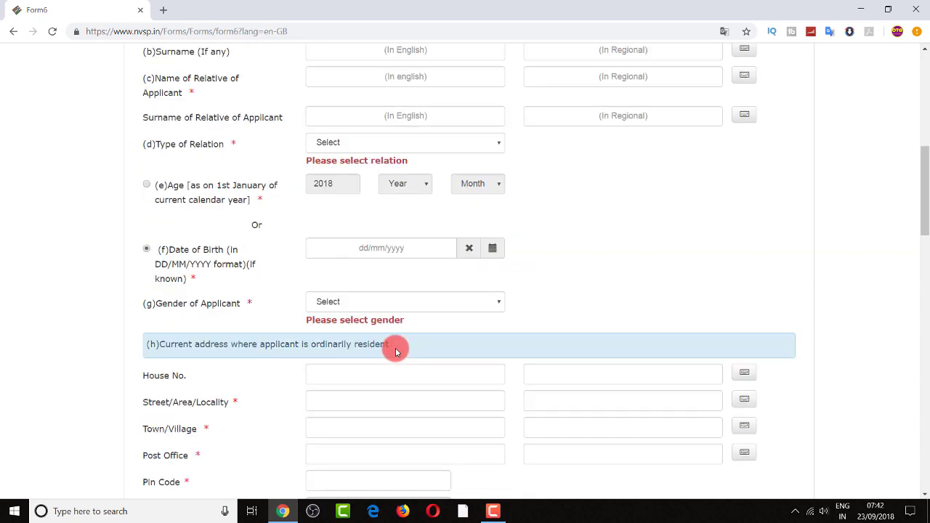
{"action": "scroll", "coordinate": [413, 341], "scroll_direction": "down", "scroll_amount": 2}
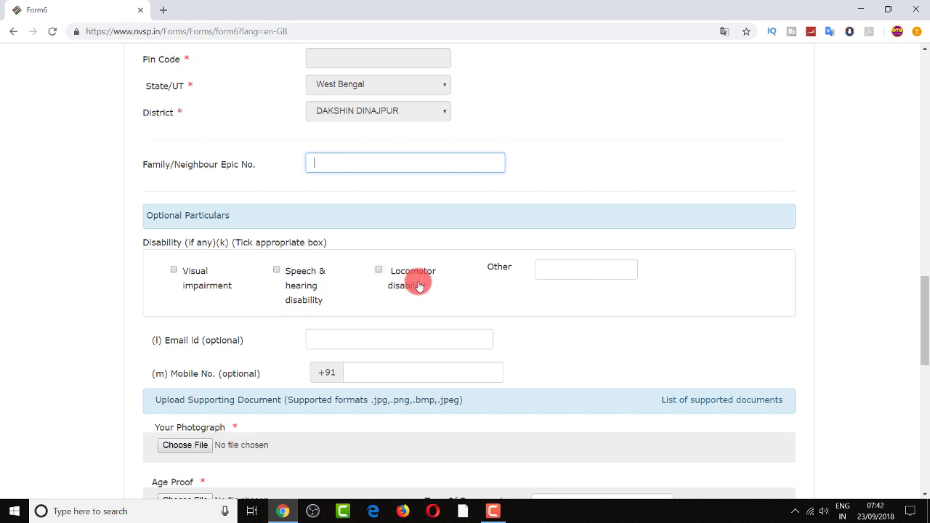
{"action": "scroll", "coordinate": [410, 283], "scroll_direction": "down", "scroll_amount": 2}
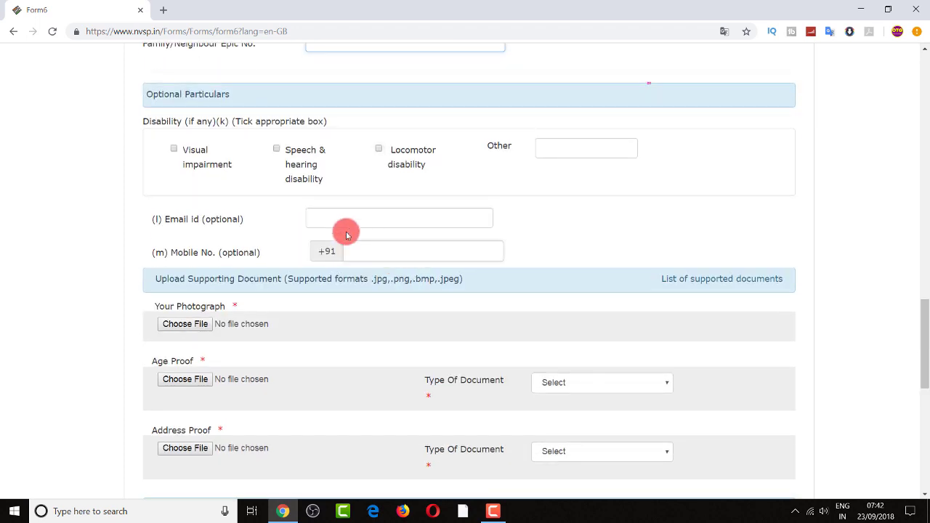
{"action": "left_click", "coordinate": [390, 257]}
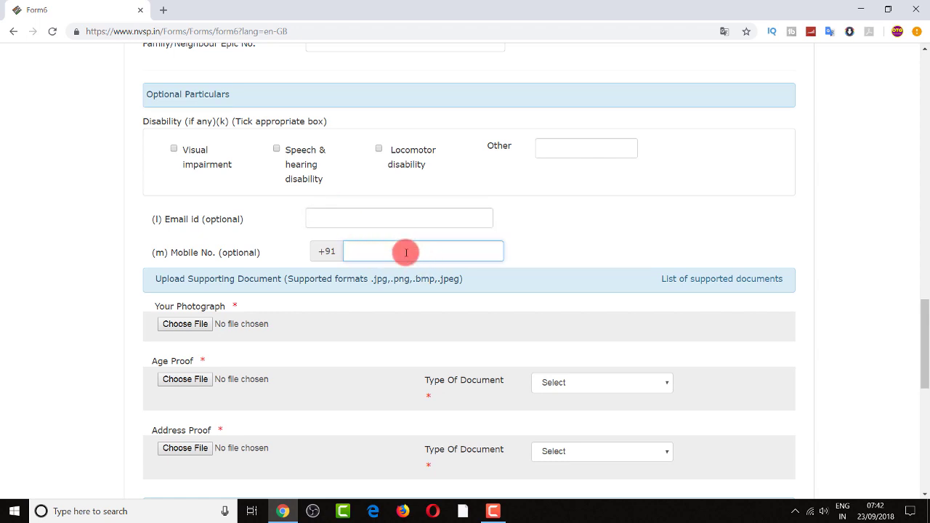
Examine the photograph upload field and the supported file formats for the supporting documents
{"action": "scroll", "coordinate": [390, 265], "scroll_direction": "down", "scroll_amount": 1}
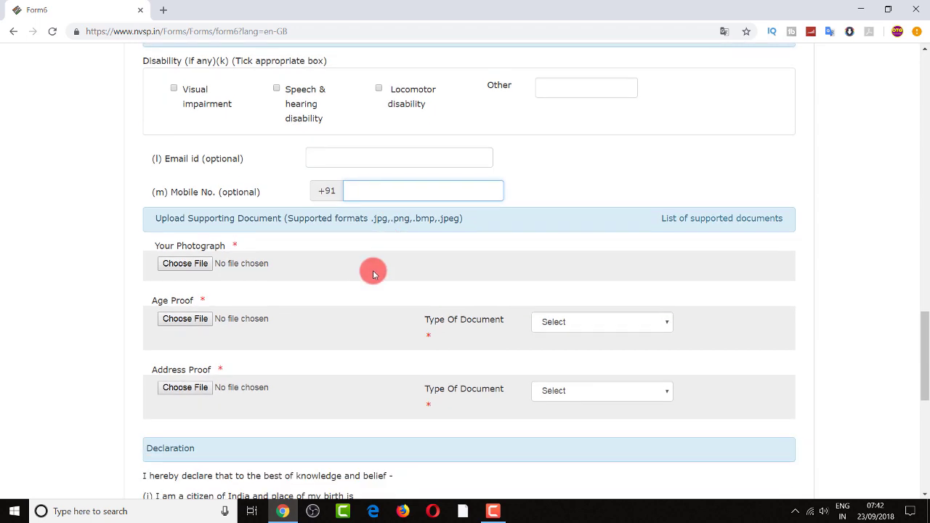
{"action": "left_click", "coordinate": [193, 263]}
{"action": "left_click", "coordinate": [659, 392]}
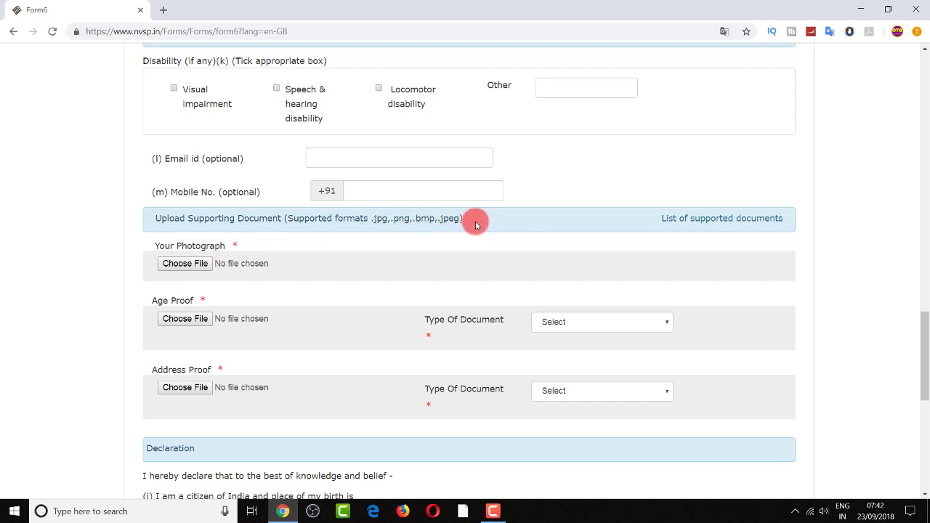
View the document types accepted as Age Proof without choosing one
{"action": "scroll", "coordinate": [473, 221], "scroll_direction": "down", "scroll_amount": 1}
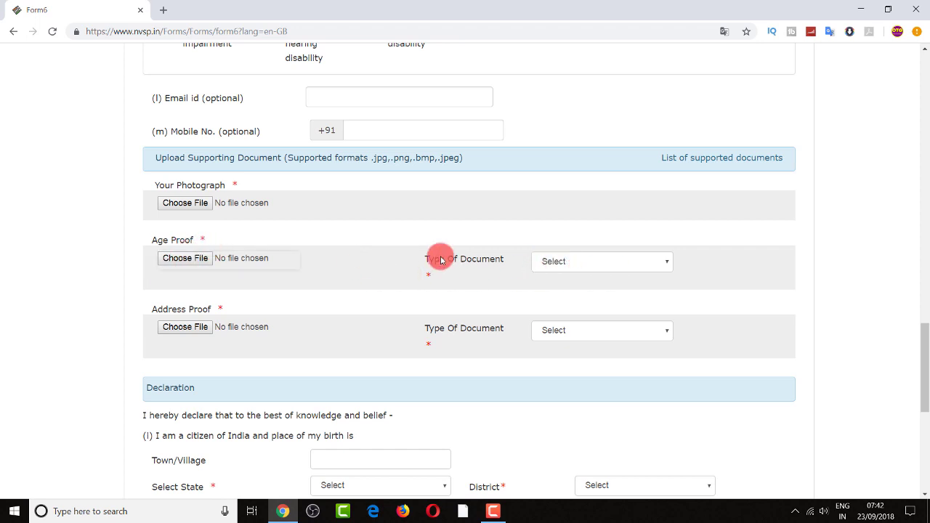
{"action": "left_click", "coordinate": [612, 268]}
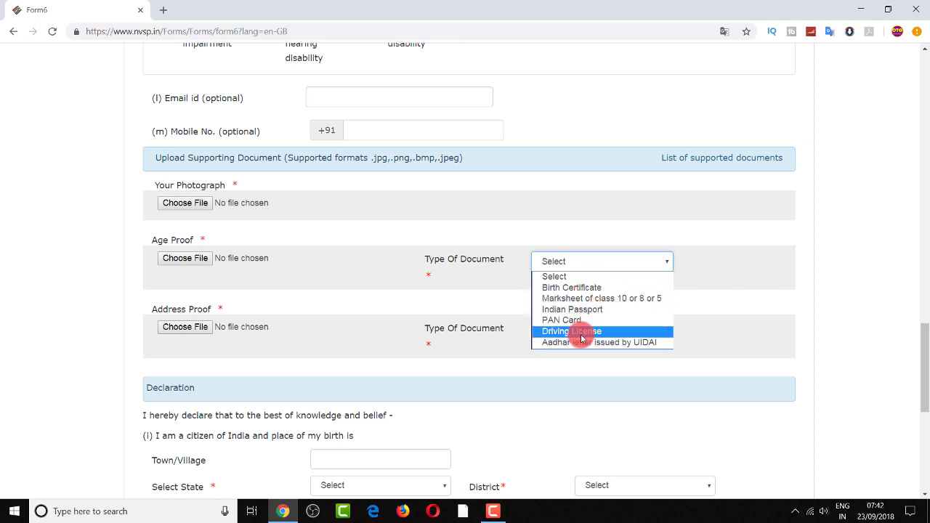
{"action": "left_click", "coordinate": [646, 384]}
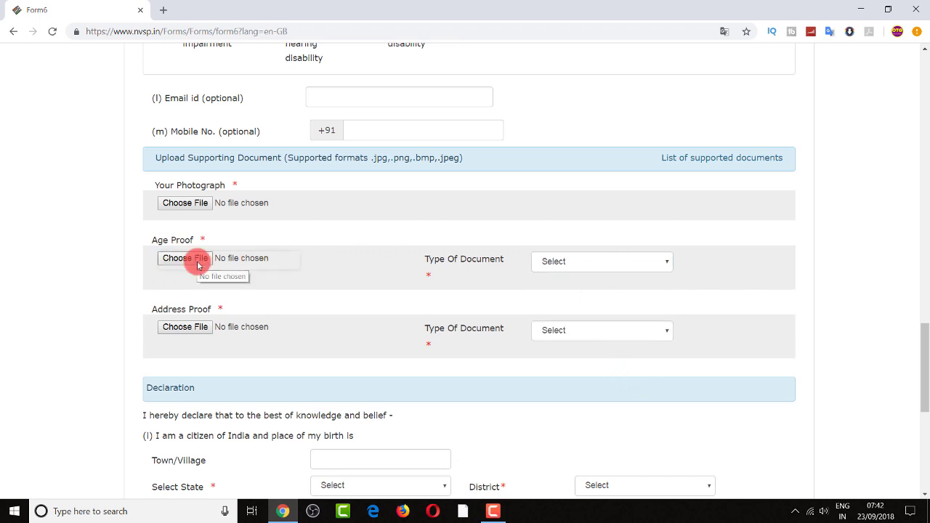
View the document types accepted as Address Proof without choosing one
{"action": "scroll", "coordinate": [396, 276], "scroll_direction": "down", "scroll_amount": 1}
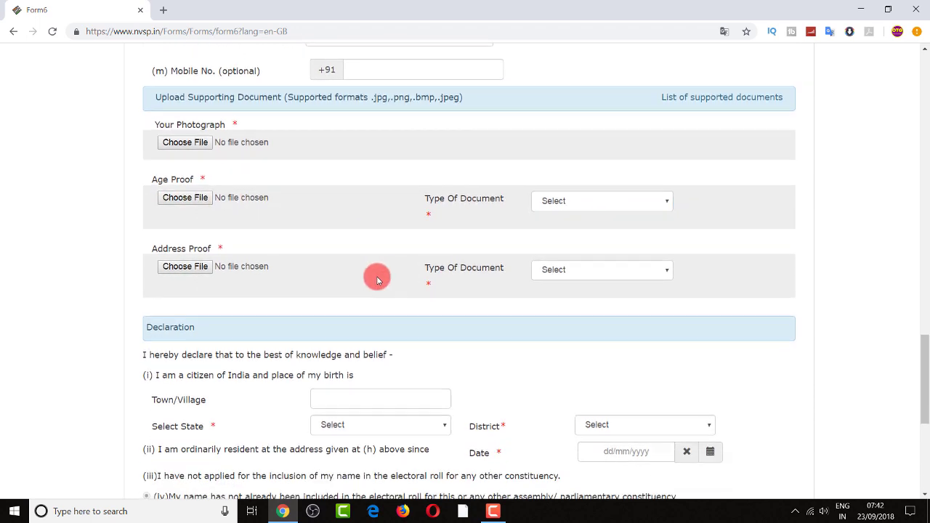
{"action": "left_click", "coordinate": [634, 273]}
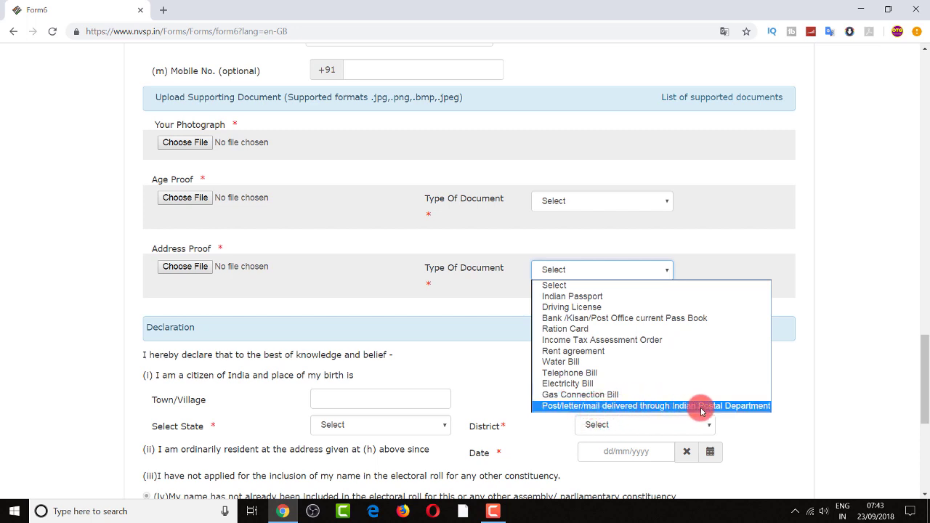
{"action": "left_click", "coordinate": [854, 386]}
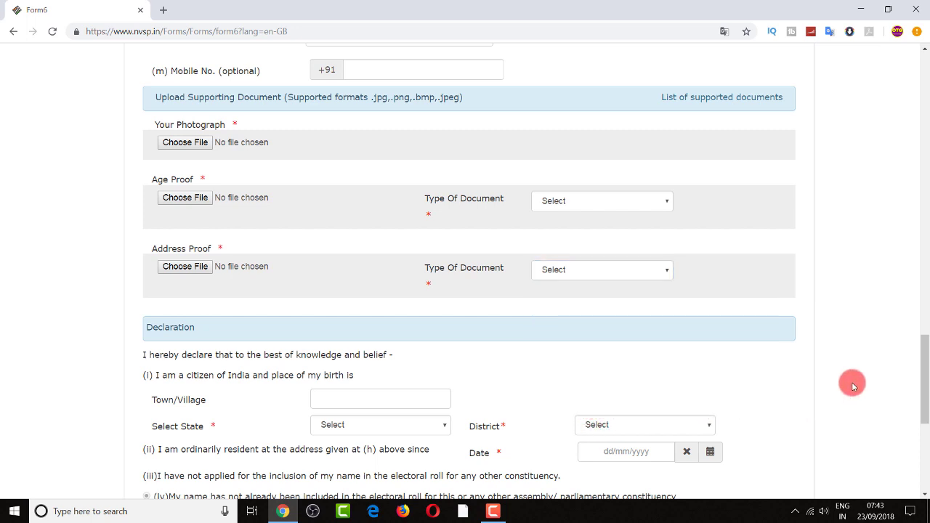
{"action": "left_click", "coordinate": [629, 280]}
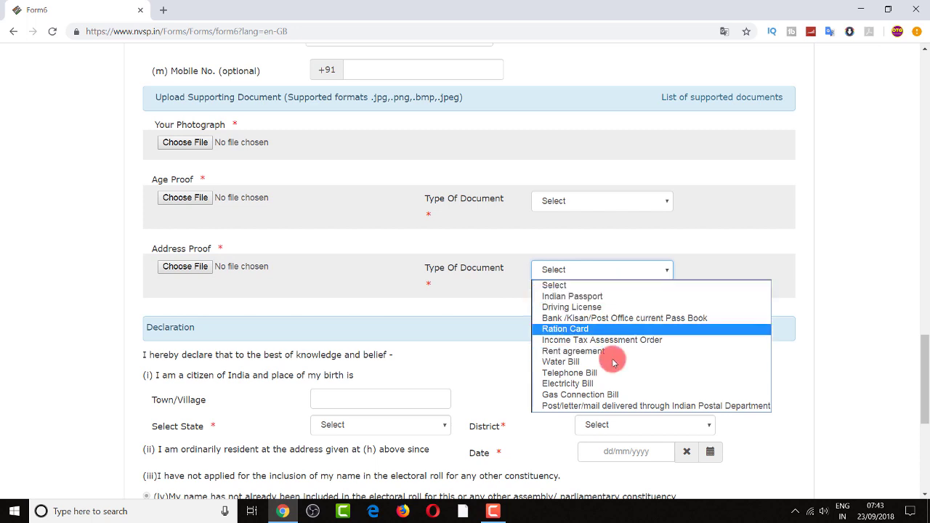
{"action": "left_click", "coordinate": [522, 298]}
Examine the Declaration section's birthplace state and district, residence date, place and captcha fields, viewing the district choices
{"action": "scroll", "coordinate": [490, 276], "scroll_direction": "down", "scroll_amount": 2}
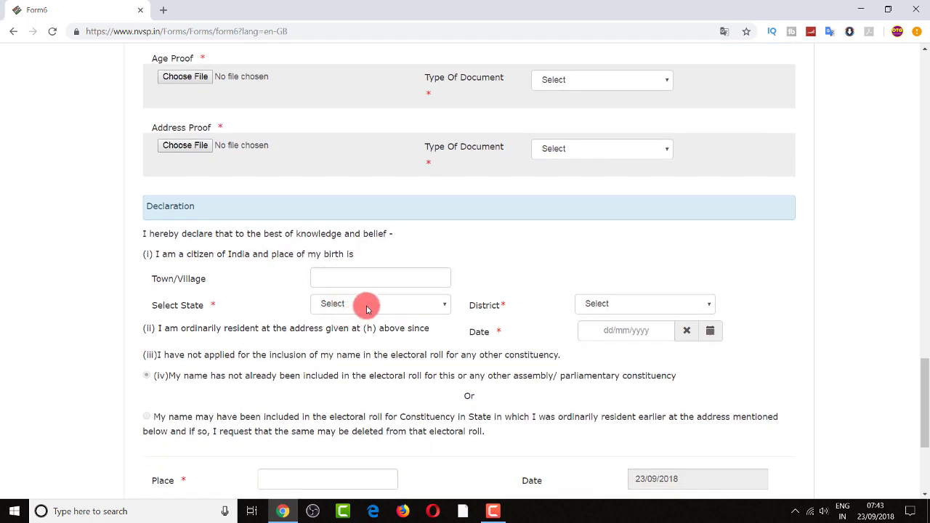
{"action": "left_click", "coordinate": [642, 304]}
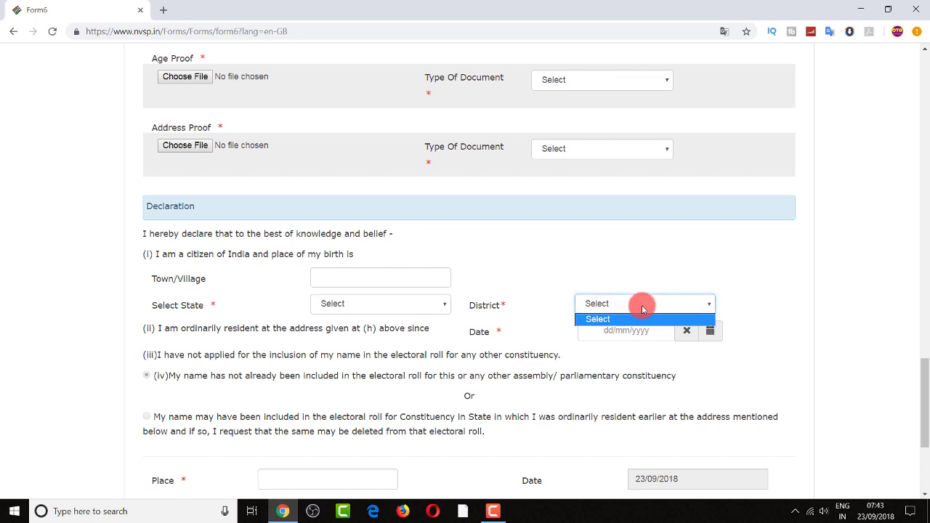
{"action": "left_click", "coordinate": [641, 303]}
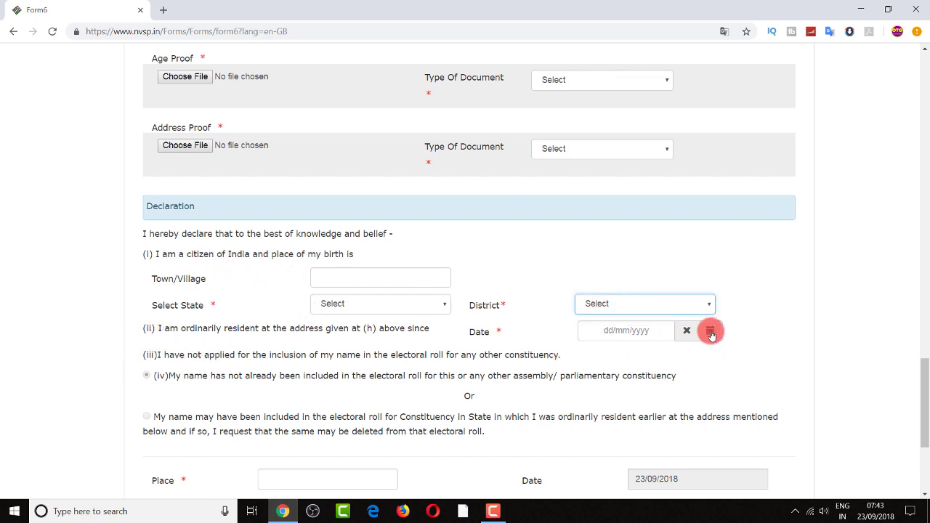
{"action": "scroll", "coordinate": [374, 284], "scroll_direction": "down", "scroll_amount": 3}
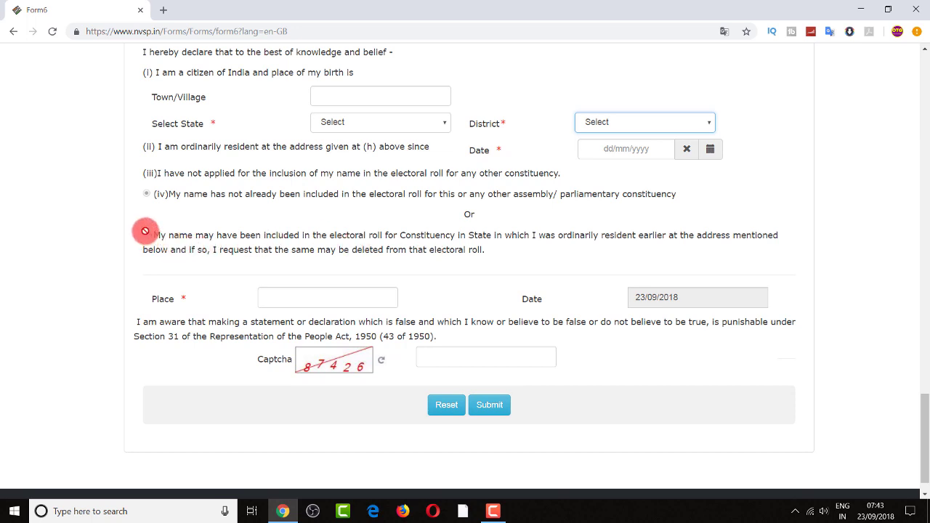
Change the application reason to "due to shifting from another constituency" in the form's opening section
{"action": "scroll", "coordinate": [475, 291], "scroll_direction": "up", "scroll_amount": 4}
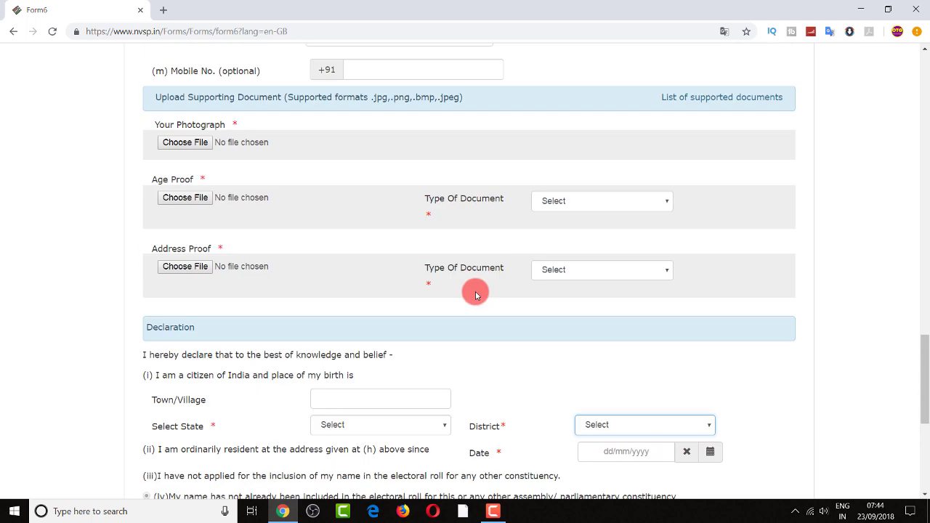
{"action": "scroll", "coordinate": [475, 291], "scroll_direction": "up", "scroll_amount": 15}
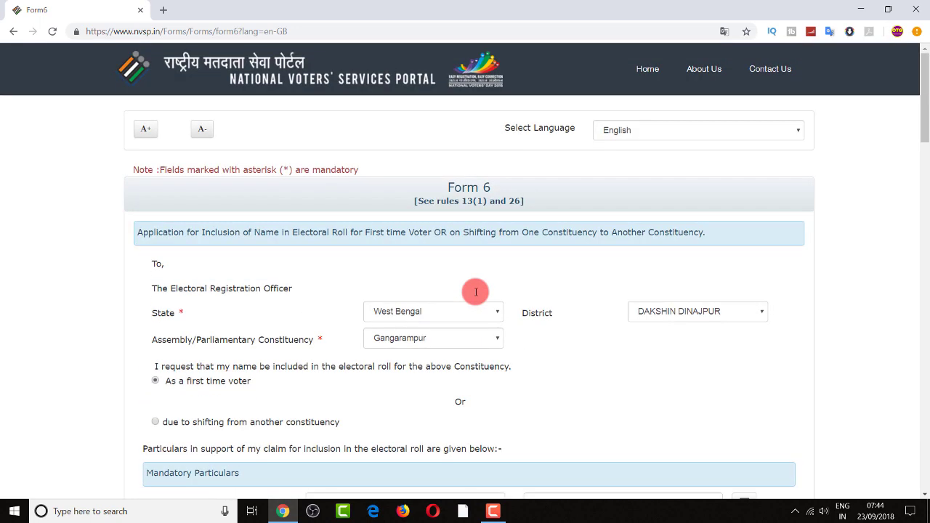
{"action": "left_click", "coordinate": [154, 423]}
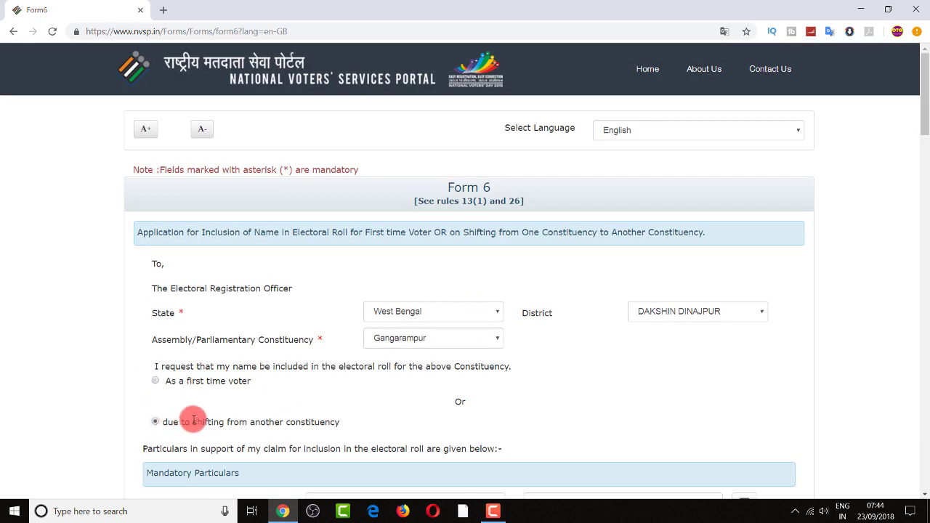
Examine the declaration's fields for the address of earlier place of ordinary residence
{"action": "scroll", "coordinate": [135, 242], "scroll_direction": "down", "scroll_amount": 3}
{"action": "scroll", "coordinate": [391, 354], "scroll_direction": "down", "scroll_amount": 18}
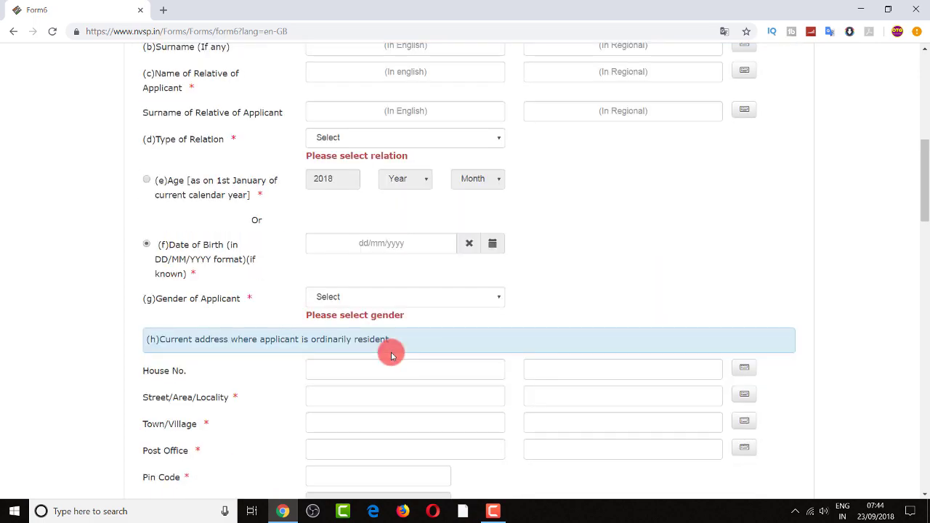
{"action": "scroll", "coordinate": [391, 353], "scroll_direction": "down", "scroll_amount": 4}
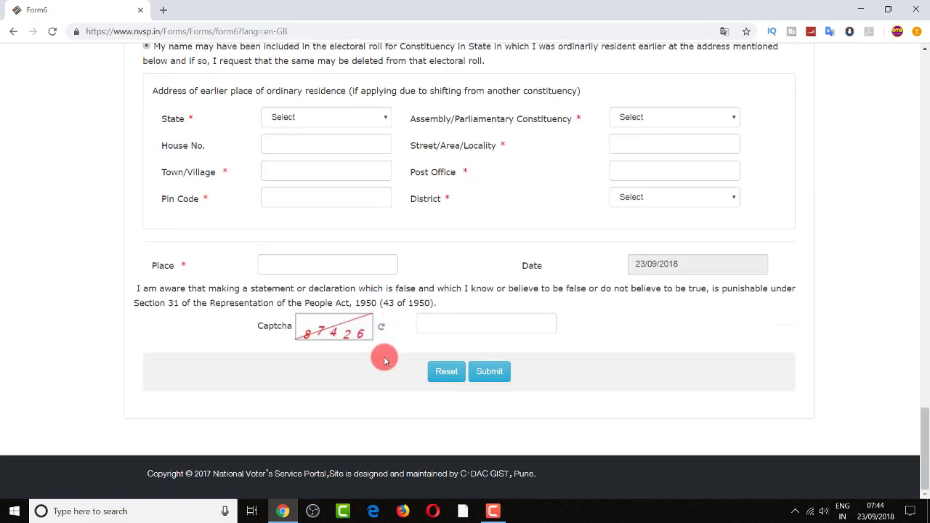
{"action": "scroll", "coordinate": [301, 312], "scroll_direction": "up", "scroll_amount": 3}
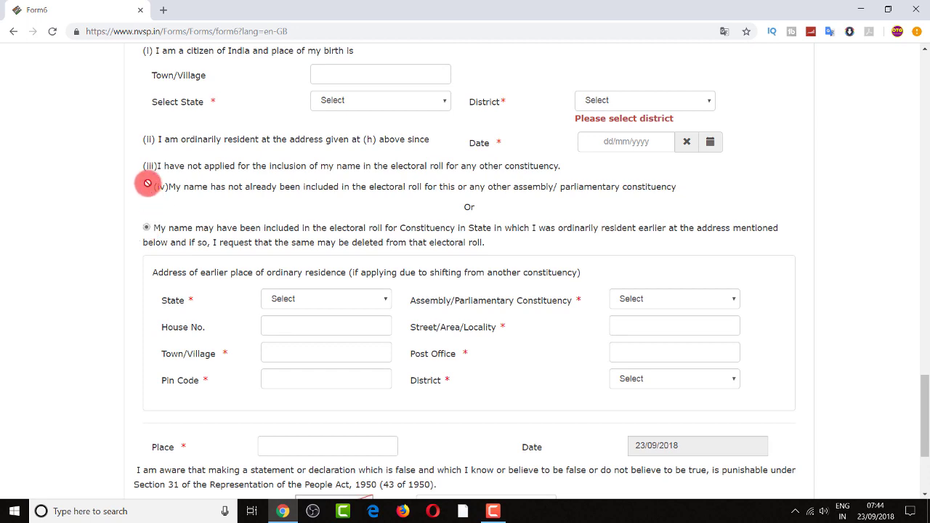
Review the supporting document uploads again, and check the captcha and Submit option at the end of the form
{"action": "scroll", "coordinate": [453, 396], "scroll_direction": "up", "scroll_amount": 15}
{"action": "scroll", "coordinate": [449, 391], "scroll_direction": "up", "scroll_amount": 3}
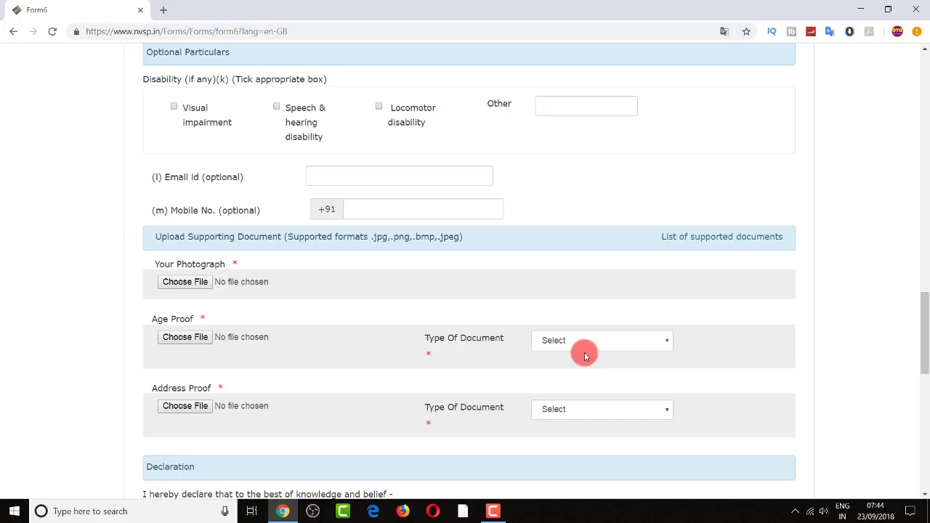
{"action": "scroll", "coordinate": [584, 352], "scroll_direction": "down", "scroll_amount": 10}
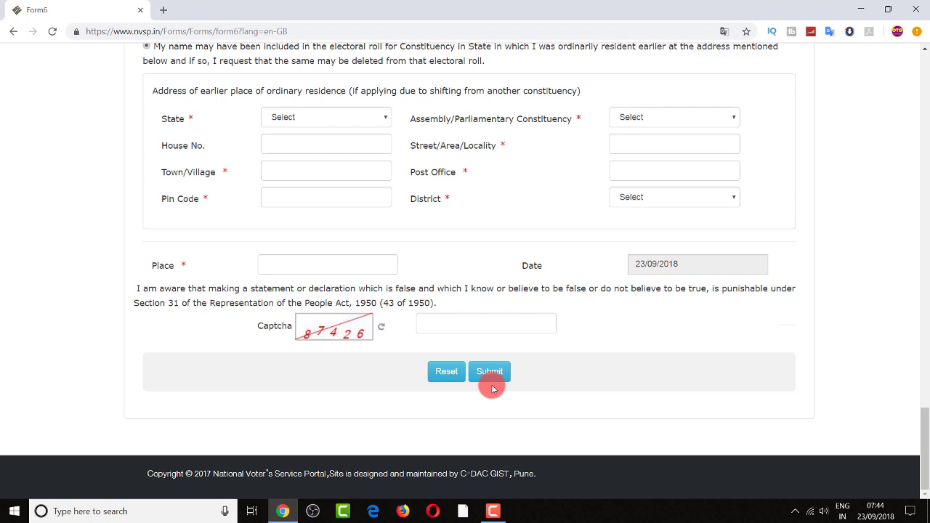
{"action": "left_click", "coordinate": [490, 379]}
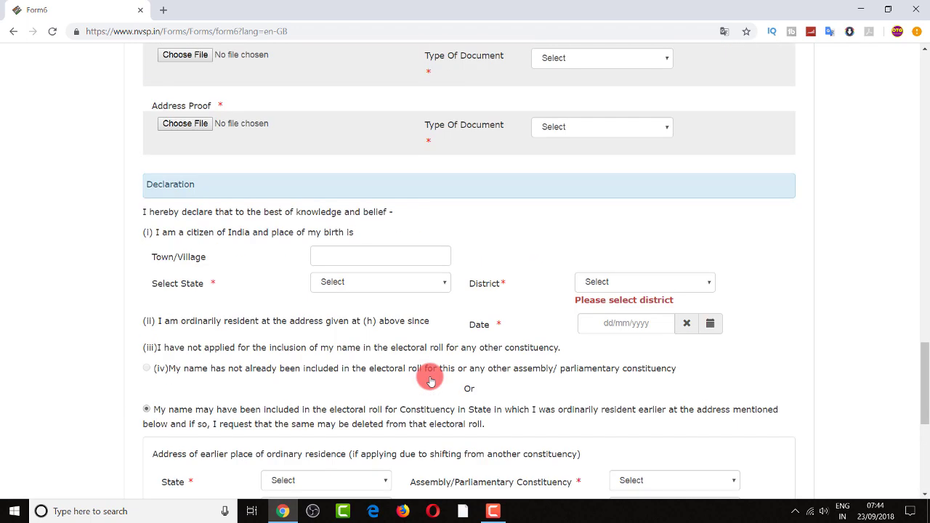
Leave Form 6 and return to the portal's home page
{"action": "scroll", "coordinate": [430, 379], "scroll_direction": "up", "scroll_amount": 20}
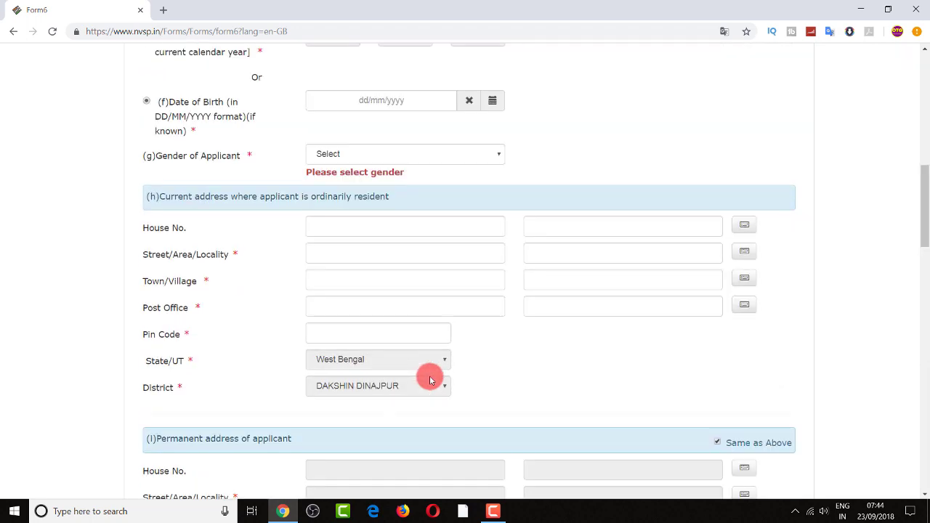
{"action": "scroll", "coordinate": [430, 380], "scroll_direction": "up", "scroll_amount": 1}
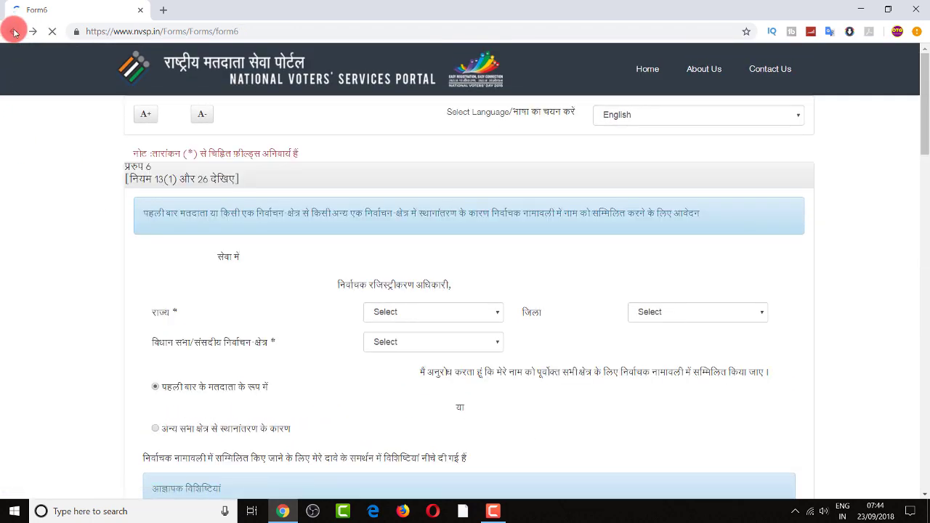
{"action": "left_click", "coordinate": [14, 32]}
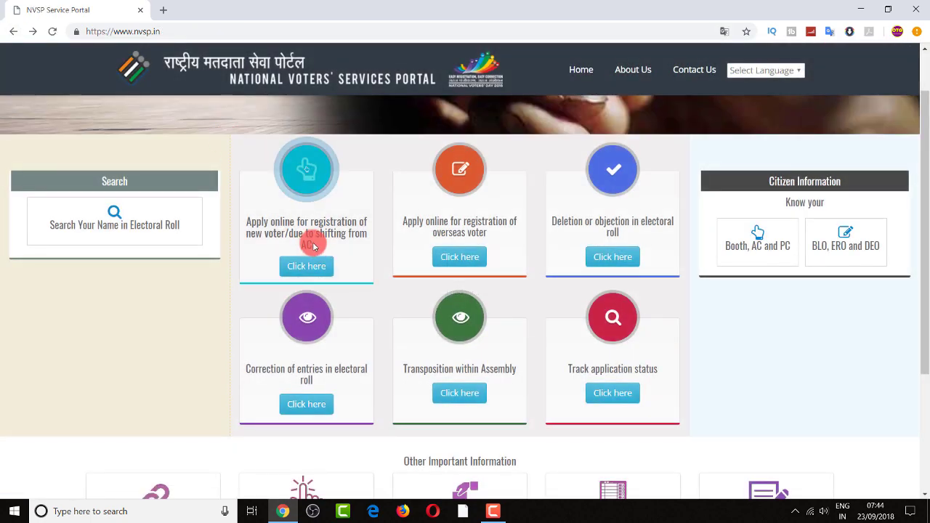
Open the form for Correction of entries in electoral roll, dismiss the translation offer, and set the form's language to English
{"action": "scroll", "coordinate": [372, 347], "scroll_direction": "down", "scroll_amount": 2}
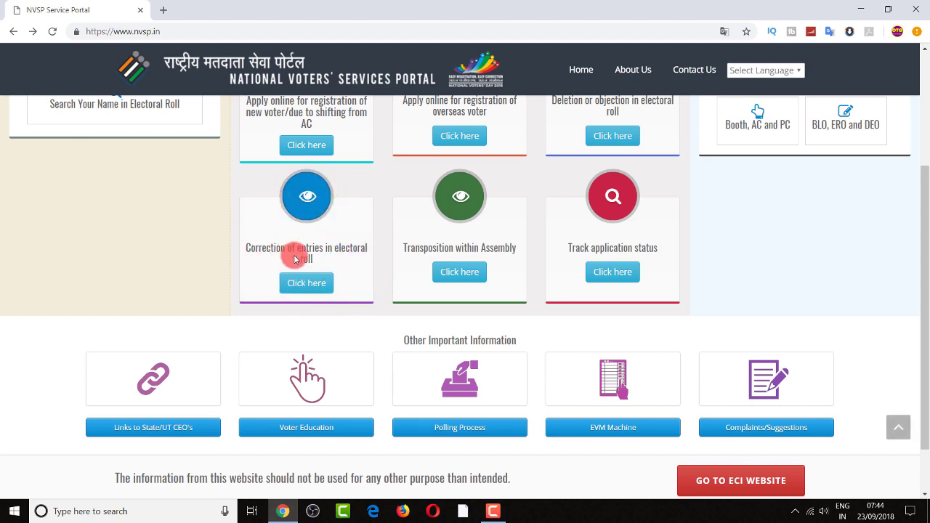
{"action": "left_click", "coordinate": [313, 286]}
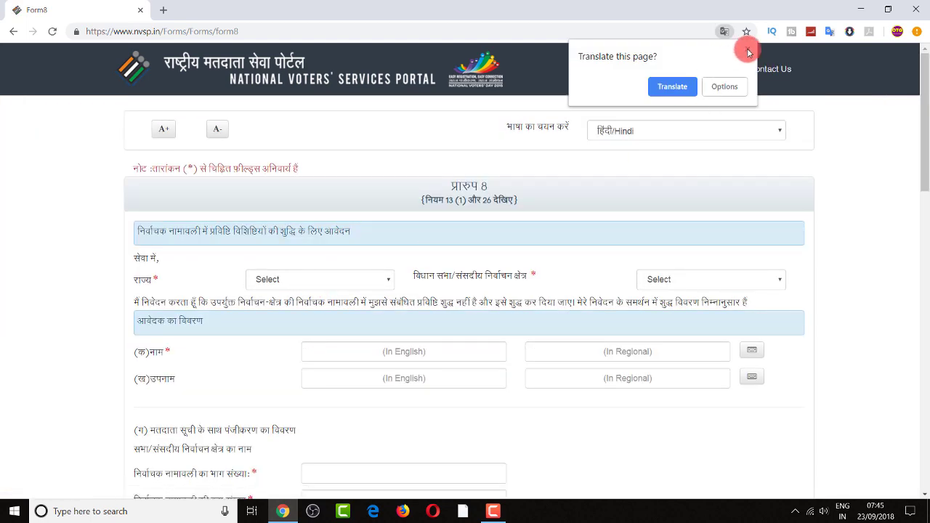
{"action": "left_click", "coordinate": [748, 51]}
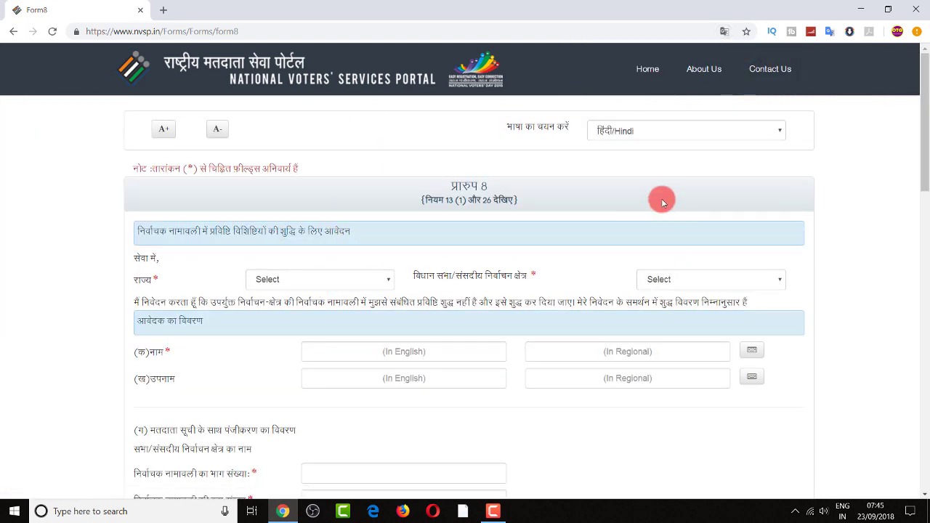
{"action": "left_click", "coordinate": [695, 130]}
{"action": "left_click", "coordinate": [648, 155]}
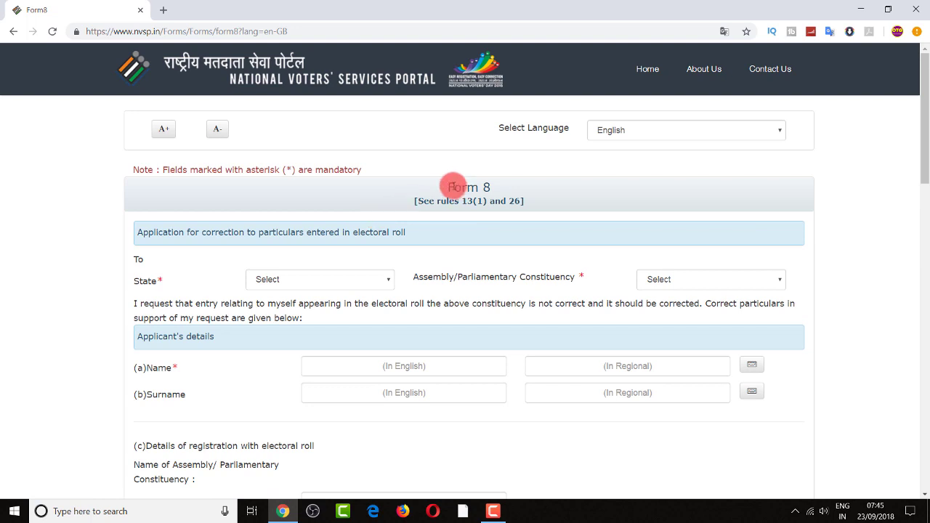
Set the form's state to West Bengal and the Assembly/Parliamentary Constituency to Harischandrapur
{"action": "scroll", "coordinate": [519, 218], "scroll_direction": "down", "scroll_amount": 2}
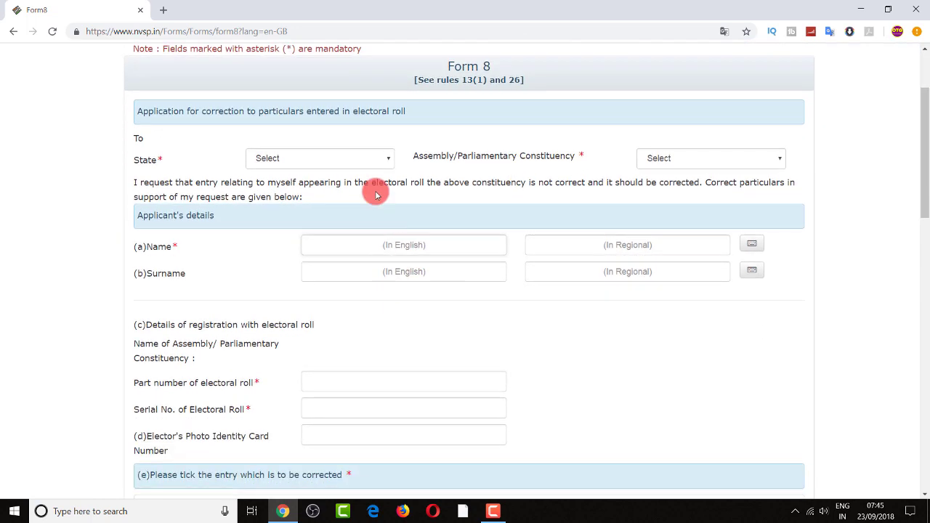
{"action": "left_click", "coordinate": [367, 161]}
{"action": "key", "text": "w"}
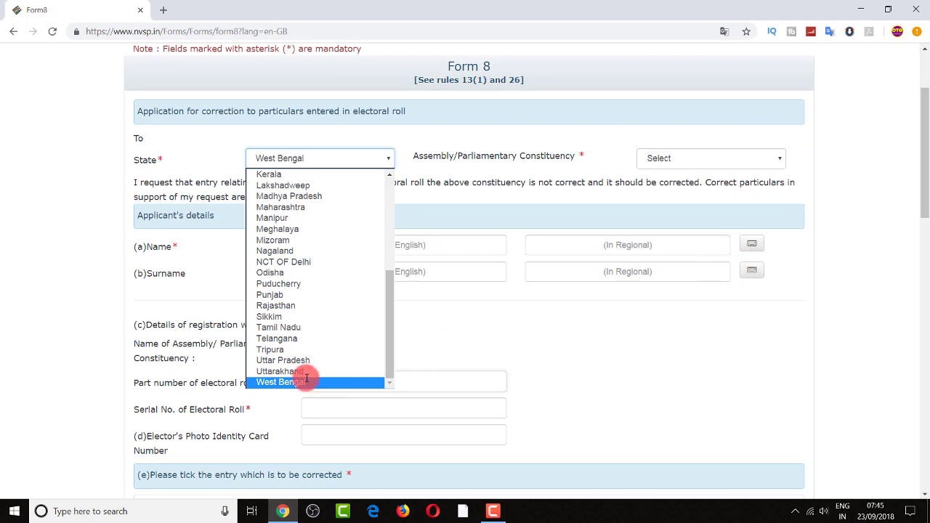
{"action": "left_click", "coordinate": [306, 381]}
{"action": "left_click", "coordinate": [765, 159]}
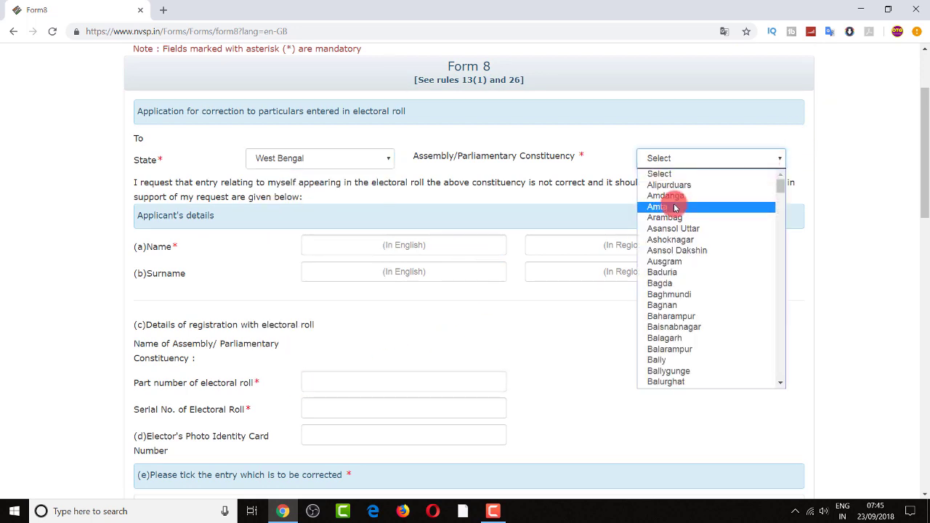
{"action": "left_click", "coordinate": [514, 159]}
{"action": "left_click", "coordinate": [737, 158]}
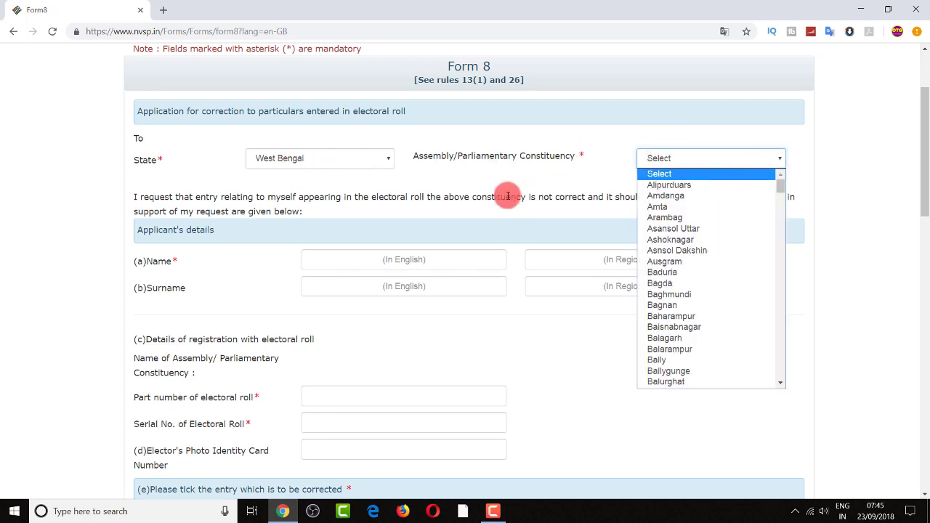
{"action": "scroll", "coordinate": [669, 323], "scroll_direction": "down", "scroll_amount": 3}
{"action": "scroll", "coordinate": [670, 323], "scroll_direction": "down", "scroll_amount": 5}
{"action": "left_click", "coordinate": [674, 320]}
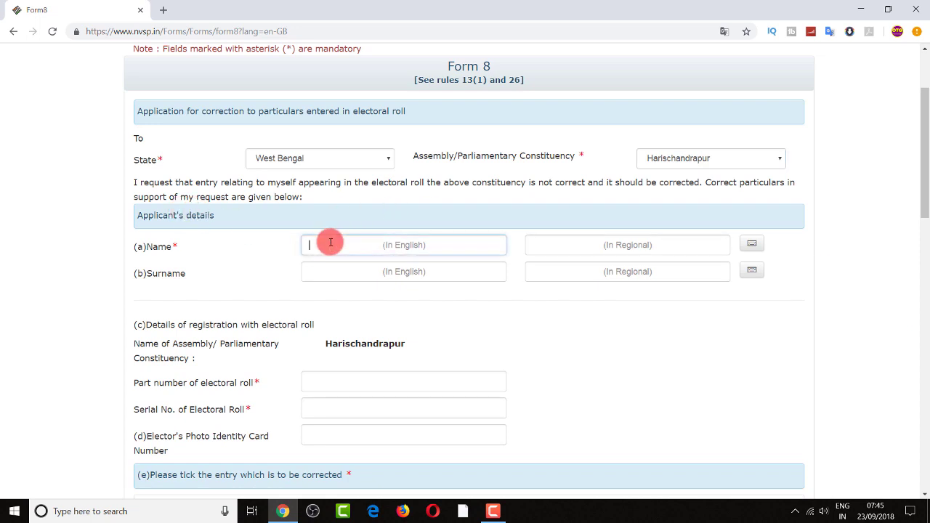
Examine the applicant's name and surname fields and the electoral roll part number, serial number and photo identity card number fields
{"action": "left_click", "coordinate": [365, 275]}
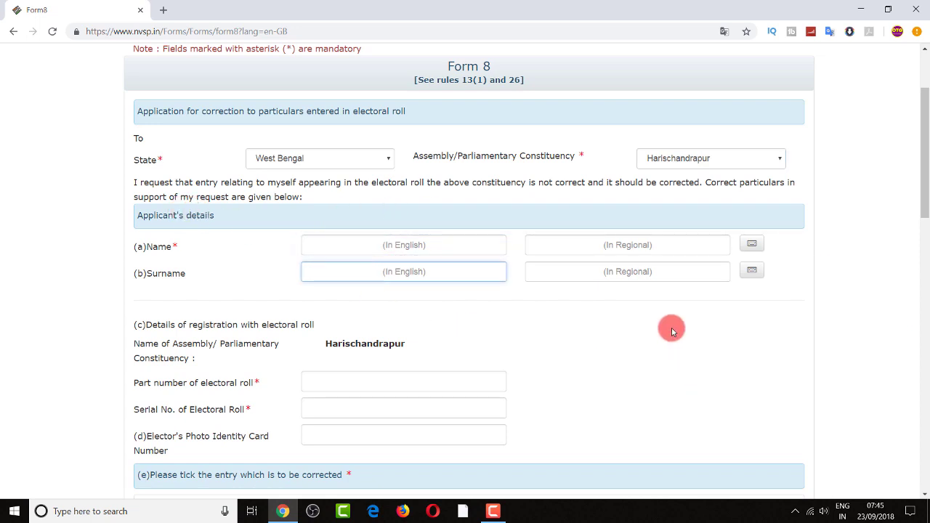
{"action": "scroll", "coordinate": [672, 331], "scroll_direction": "down", "scroll_amount": 2}
{"action": "scroll", "coordinate": [671, 328], "scroll_direction": "down", "scroll_amount": 2}
{"action": "left_click", "coordinate": [362, 167]}
{"action": "left_click", "coordinate": [321, 142]}
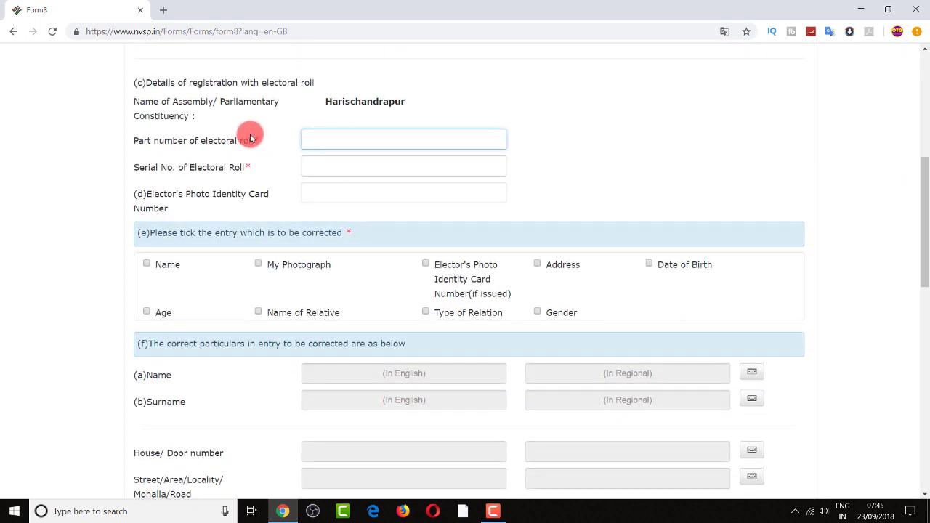
{"action": "left_click_drag", "start_coordinate": [201, 141], "coordinate": [260, 141]}
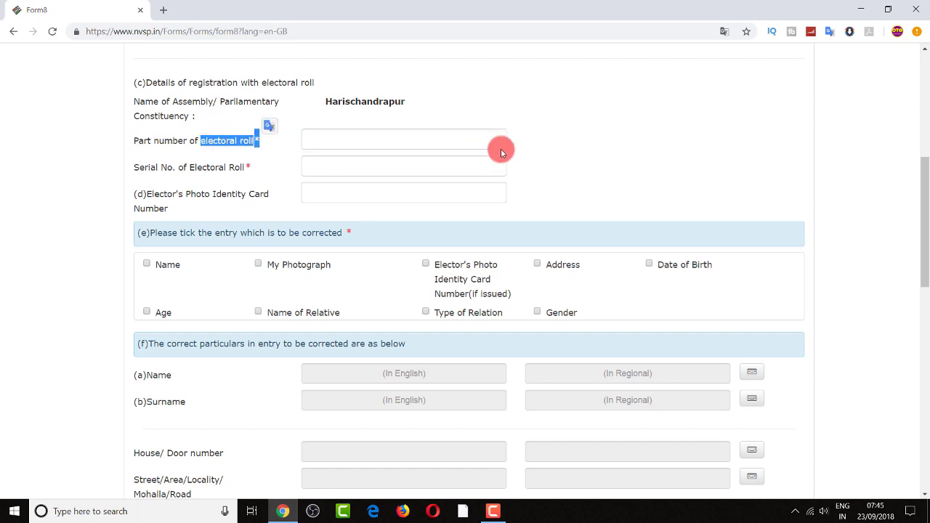
{"action": "left_click", "coordinate": [356, 164]}
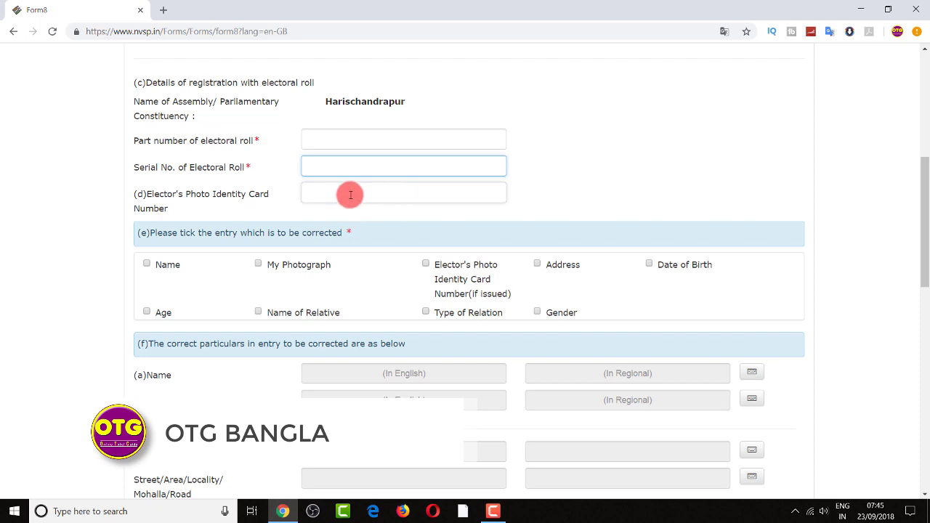
{"action": "left_click", "coordinate": [349, 196]}
{"action": "left_click", "coordinate": [714, 155]}
Mark Name and Age as the entries to be corrected
{"action": "scroll", "coordinate": [716, 158], "scroll_direction": "down", "scroll_amount": 1}
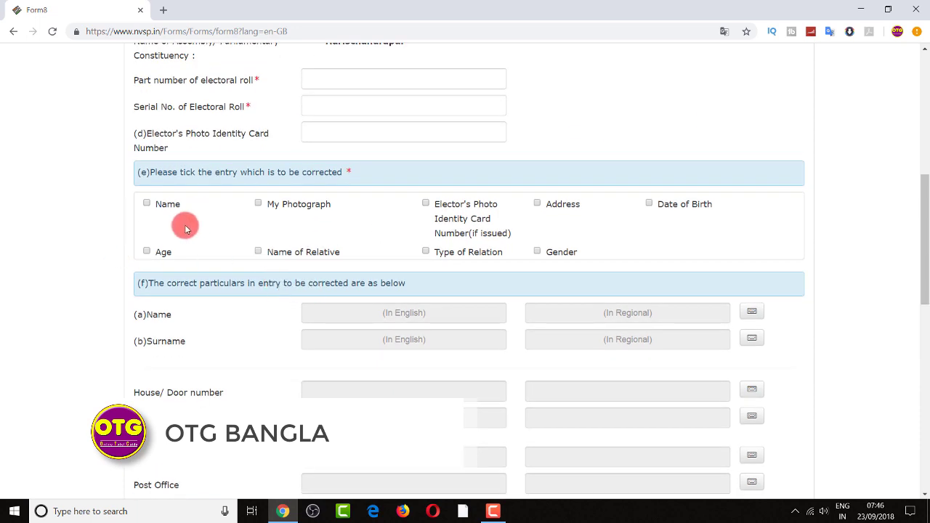
{"action": "scroll", "coordinate": [257, 210], "scroll_direction": "down", "scroll_amount": 1}
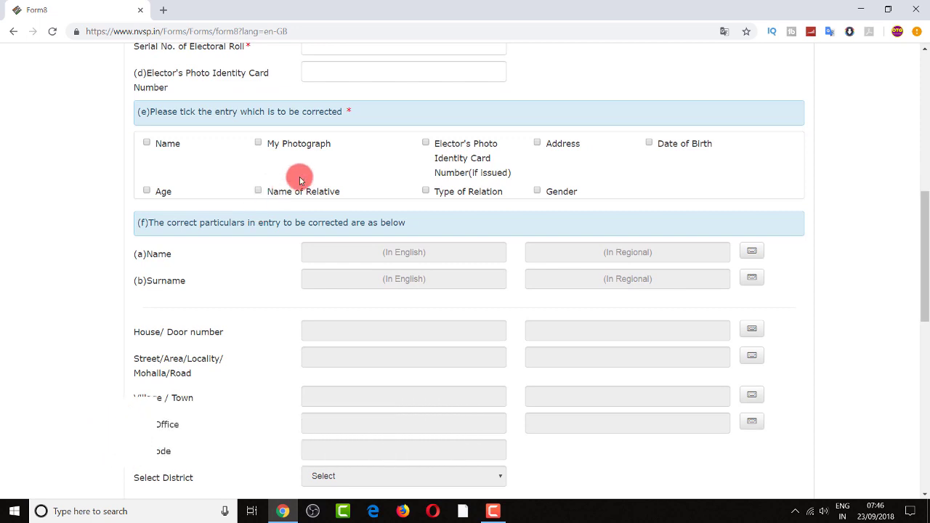
{"action": "scroll", "coordinate": [291, 186], "scroll_direction": "up", "scroll_amount": 1}
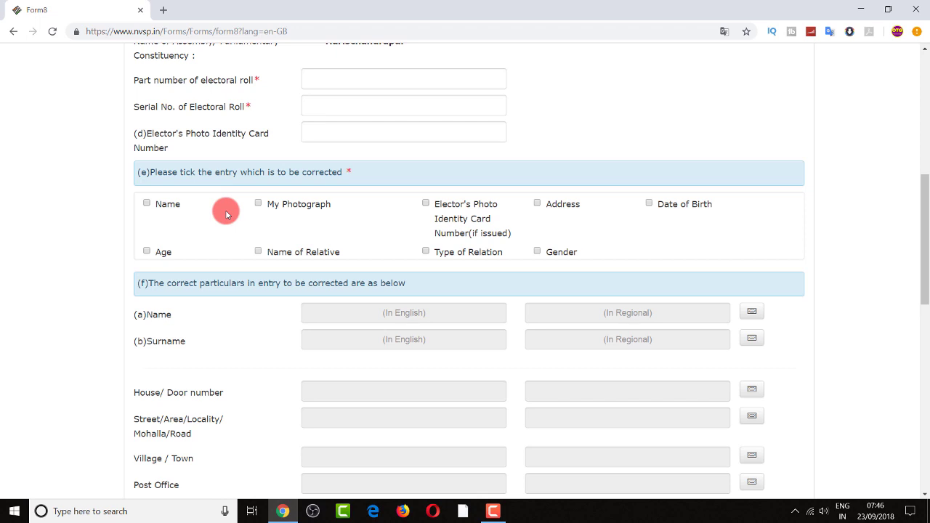
{"action": "left_click", "coordinate": [146, 203]}
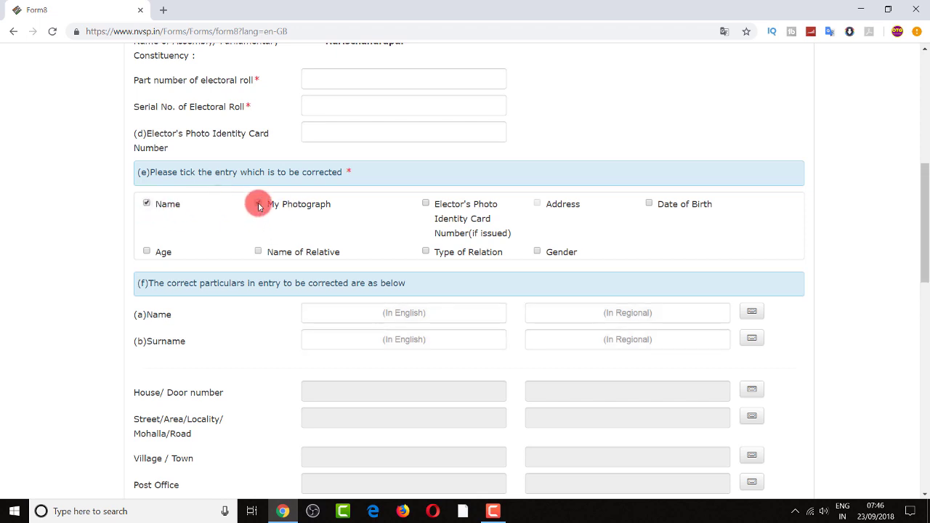
{"action": "left_click", "coordinate": [146, 259]}
{"action": "scroll", "coordinate": [375, 254], "scroll_direction": "down", "scroll_amount": 5}
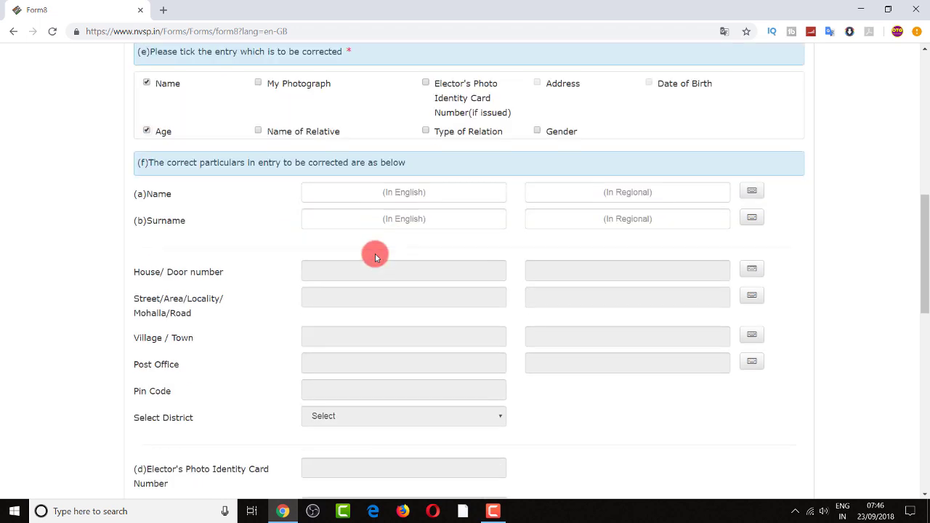
{"action": "scroll", "coordinate": [548, 281], "scroll_direction": "up", "scroll_amount": 3}
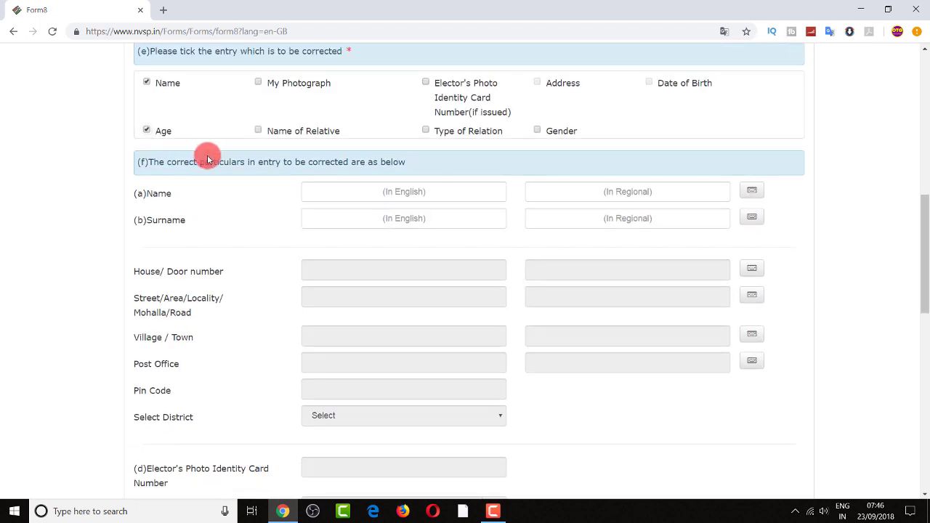
Mark Date of Birth for correction instead of Age, then clear Name and mark it again
{"action": "left_click", "coordinate": [650, 95]}
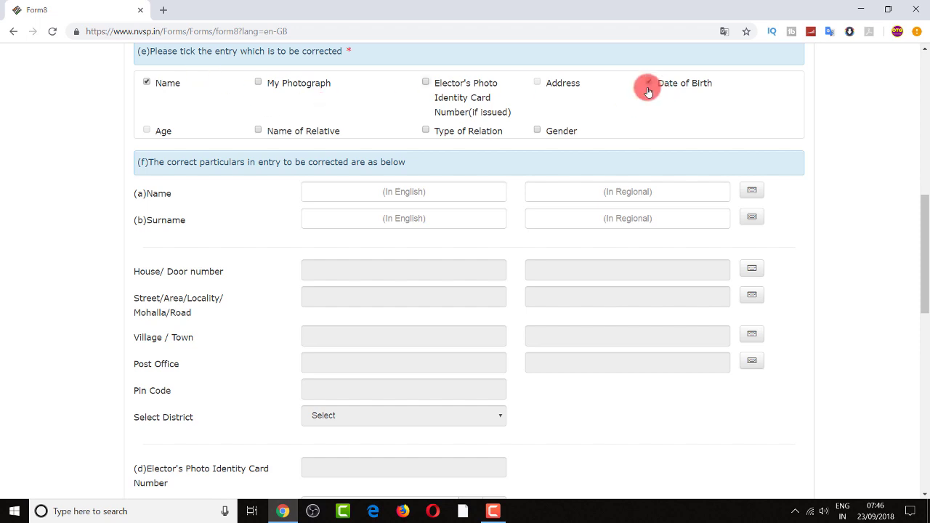
{"action": "left_click", "coordinate": [648, 83]}
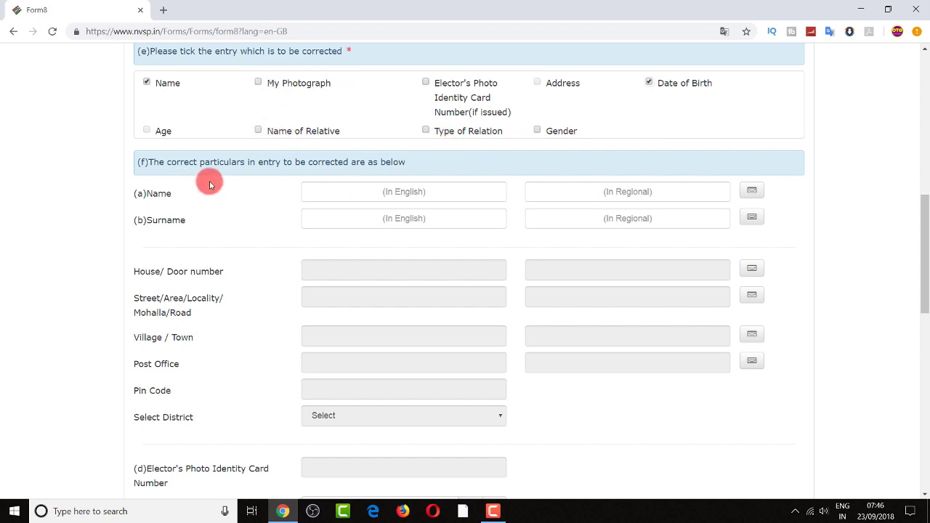
{"action": "left_click", "coordinate": [146, 82]}
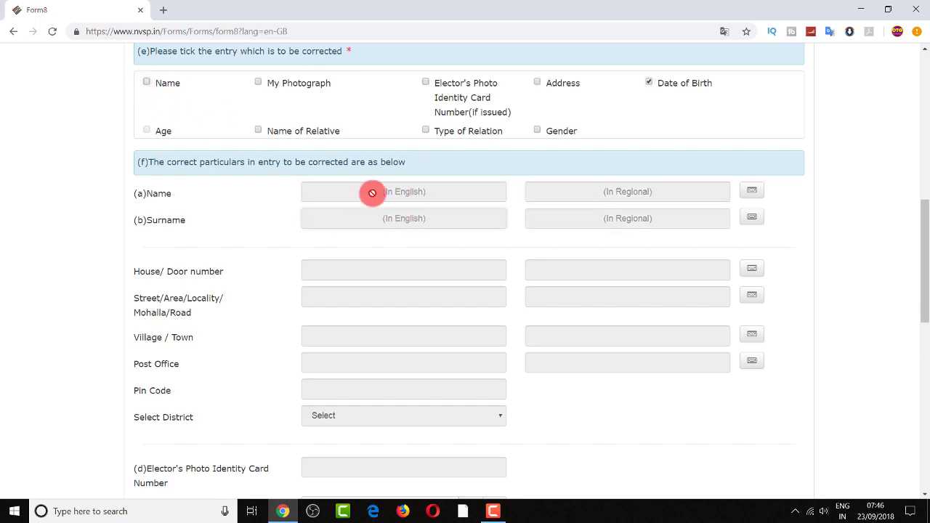
{"action": "left_click", "coordinate": [148, 84]}
Examine the correct-particulars fields for name, surname and date of birth against the entries marked for correction
{"action": "left_click", "coordinate": [387, 196]}
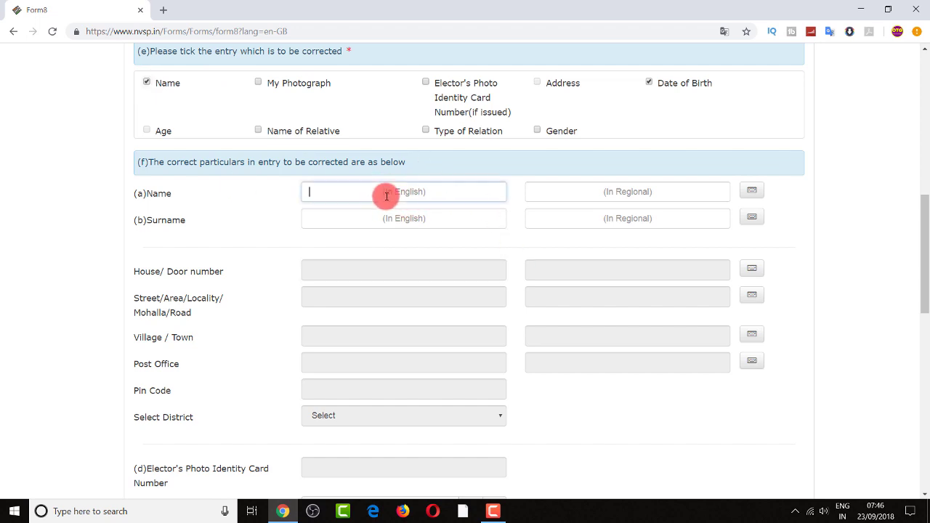
{"action": "left_click", "coordinate": [417, 216]}
{"action": "scroll", "coordinate": [436, 240], "scroll_direction": "down", "scroll_amount": 2}
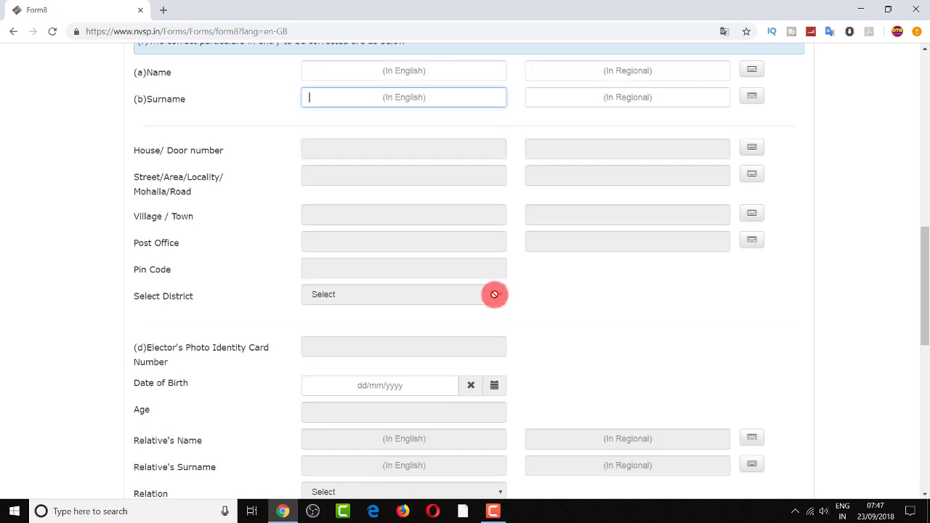
{"action": "scroll", "coordinate": [480, 313], "scroll_direction": "down", "scroll_amount": 1}
{"action": "scroll", "coordinate": [431, 266], "scroll_direction": "up", "scroll_amount": 4}
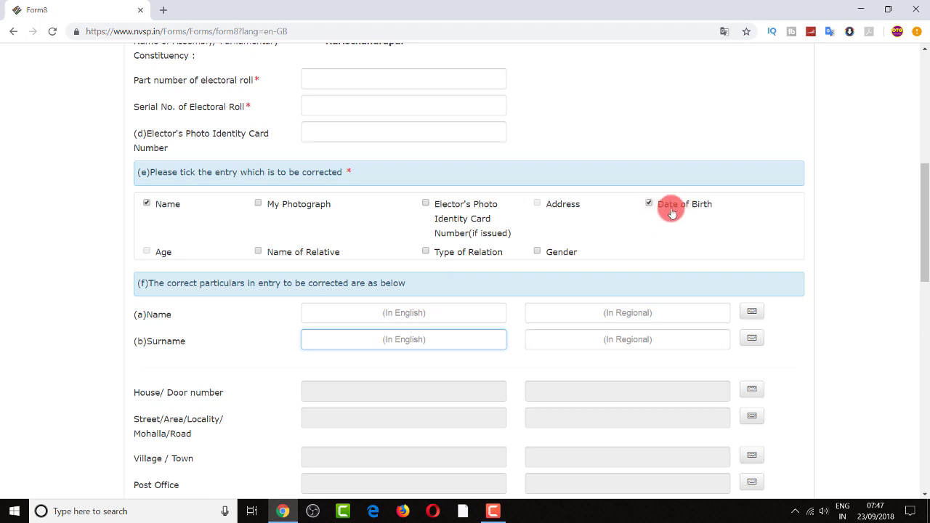
{"action": "scroll", "coordinate": [650, 263], "scroll_direction": "down", "scroll_amount": 3}
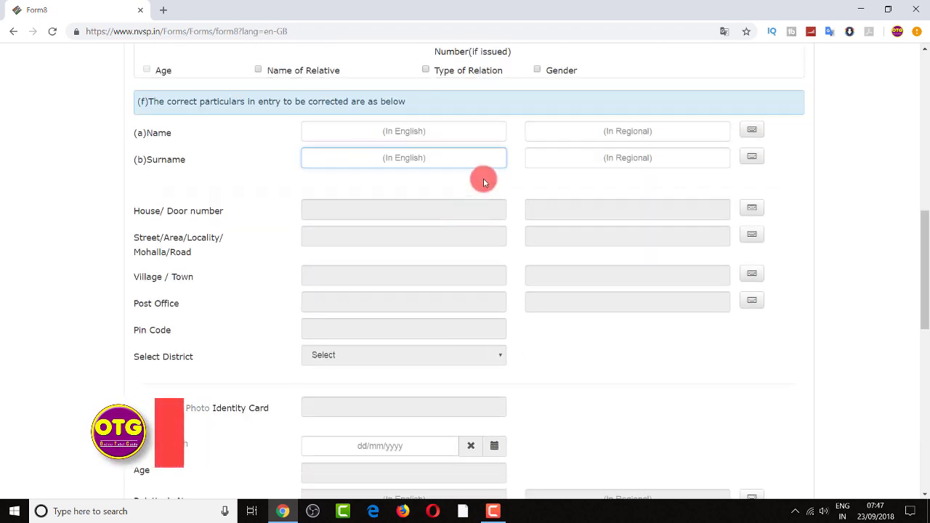
{"action": "scroll", "coordinate": [436, 334], "scroll_direction": "down", "scroll_amount": 3}
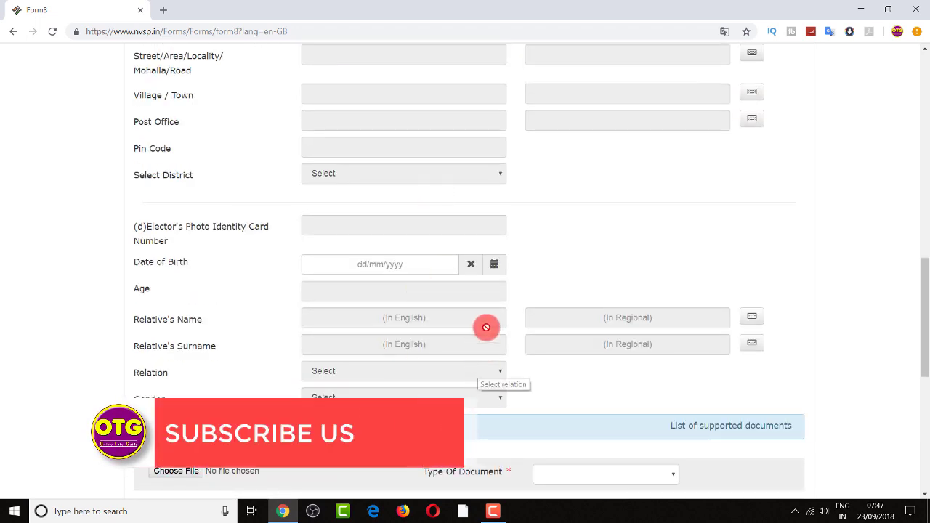
{"action": "scroll", "coordinate": [573, 290], "scroll_direction": "up", "scroll_amount": 5}
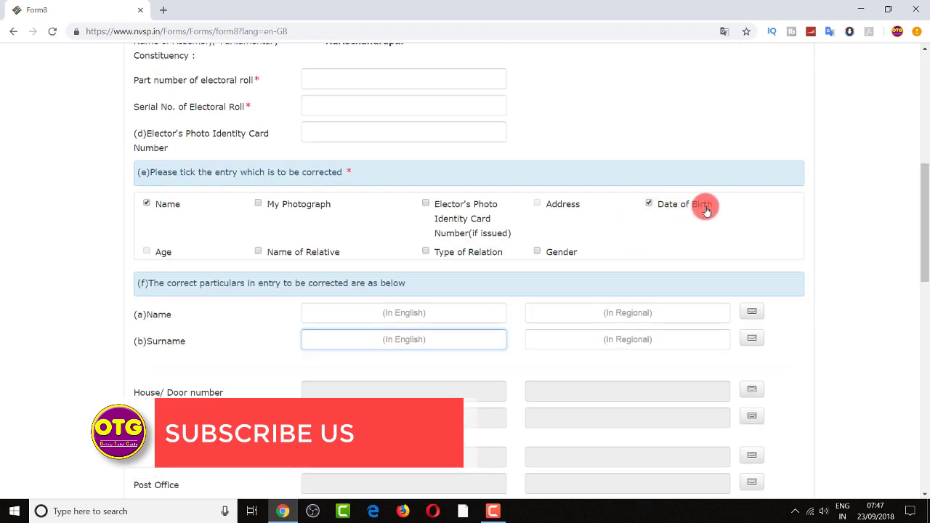
Enter the applicant's corrected date of birth using the calendar's year and day choices
{"action": "scroll", "coordinate": [388, 262], "scroll_direction": "down", "scroll_amount": 5}
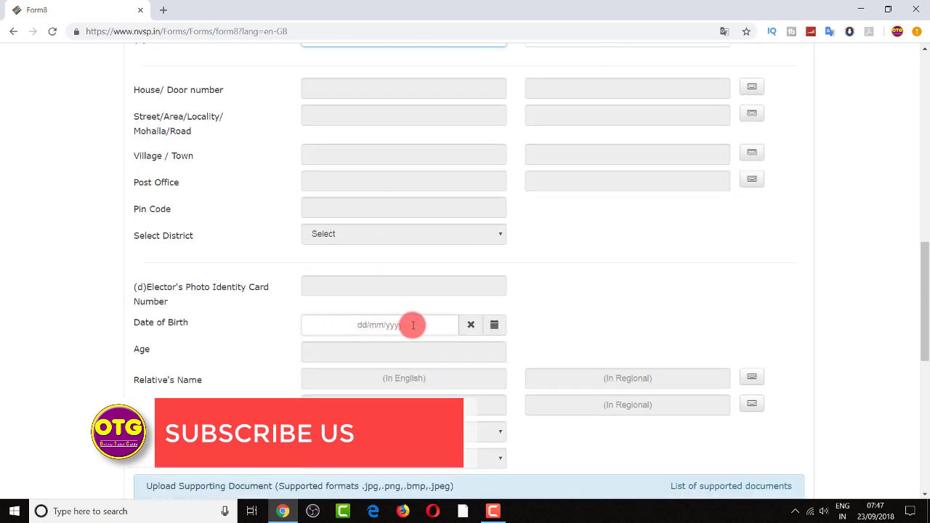
{"action": "left_click", "coordinate": [494, 325]}
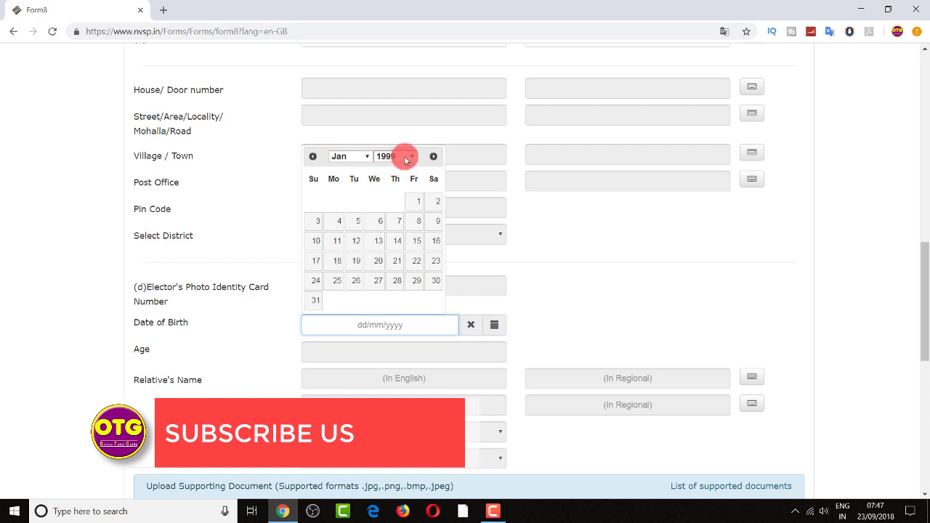
{"action": "left_click", "coordinate": [407, 157]}
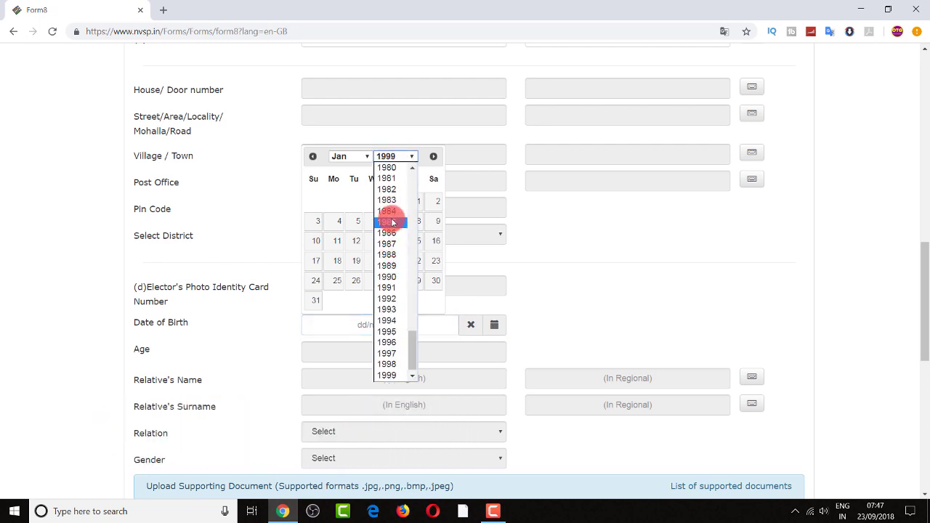
{"action": "left_click", "coordinate": [390, 233]}
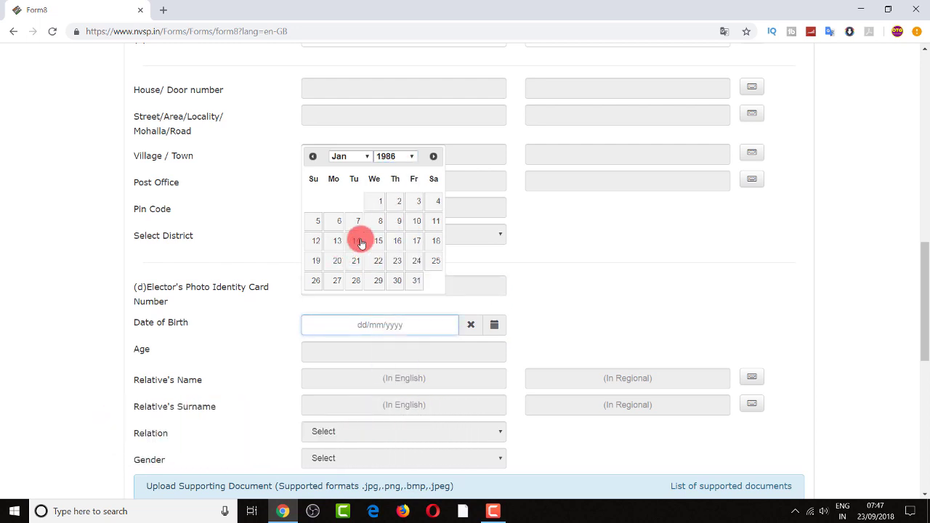
{"action": "left_click", "coordinate": [357, 240]}
Examine the required uploads for age proof and change of name, including the document type options for the age proof
{"action": "scroll", "coordinate": [654, 334], "scroll_direction": "down", "scroll_amount": 3}
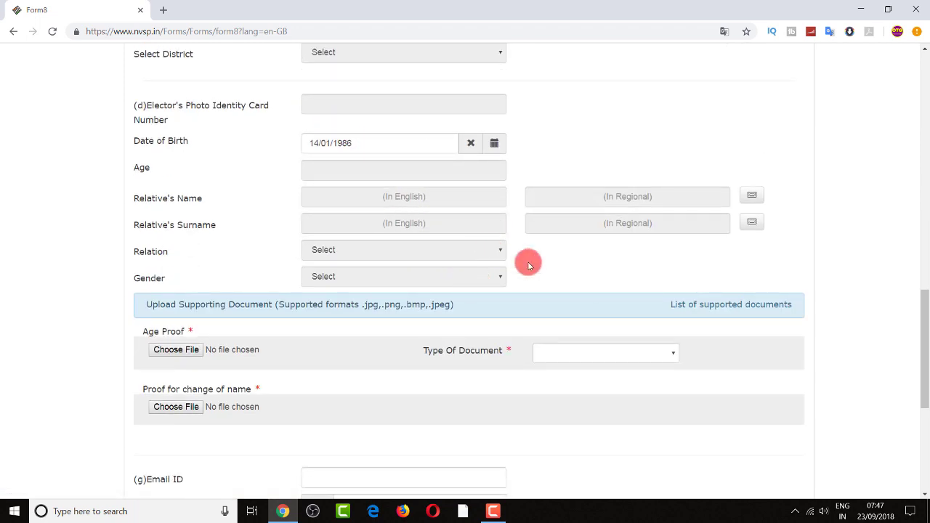
{"action": "scroll", "coordinate": [528, 265], "scroll_direction": "up", "scroll_amount": 7}
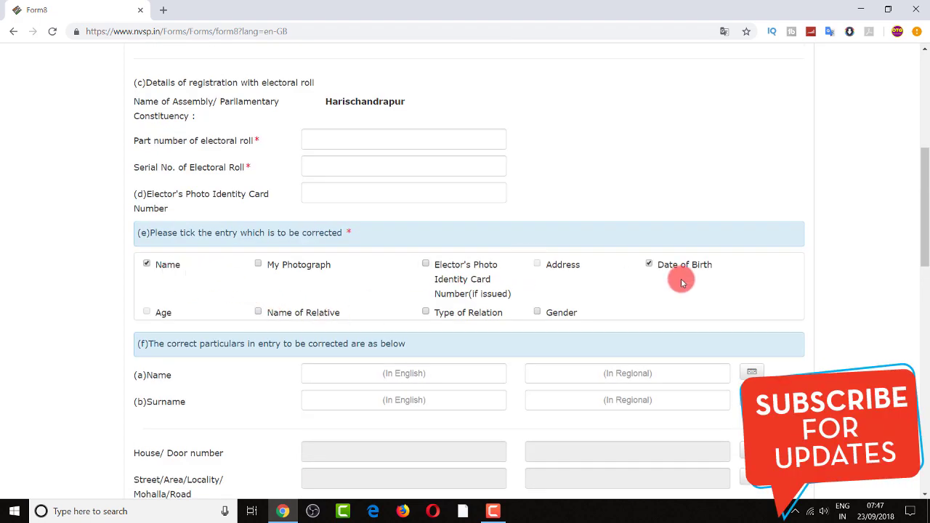
{"action": "scroll", "coordinate": [619, 309], "scroll_direction": "down", "scroll_amount": 1}
{"action": "scroll", "coordinate": [574, 301], "scroll_direction": "down", "scroll_amount": 3}
{"action": "scroll", "coordinate": [547, 299], "scroll_direction": "down", "scroll_amount": 6}
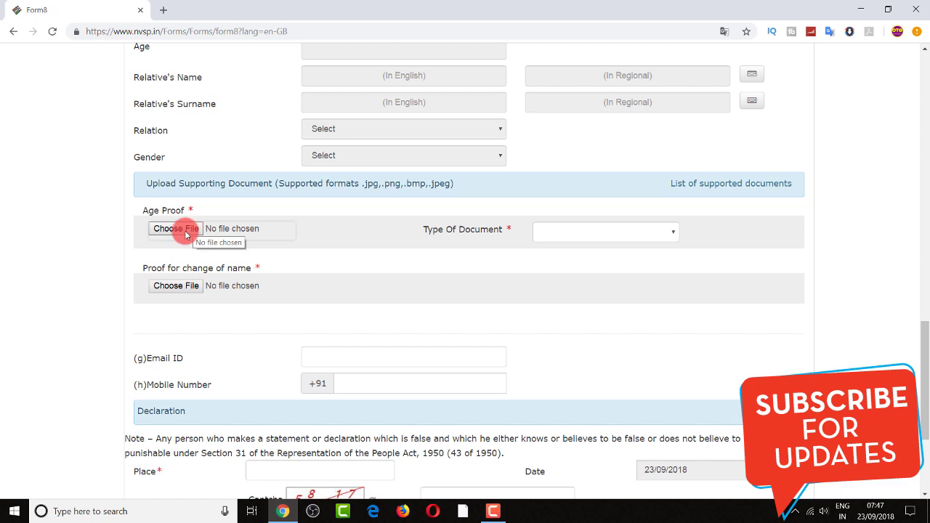
{"action": "left_click", "coordinate": [656, 231]}
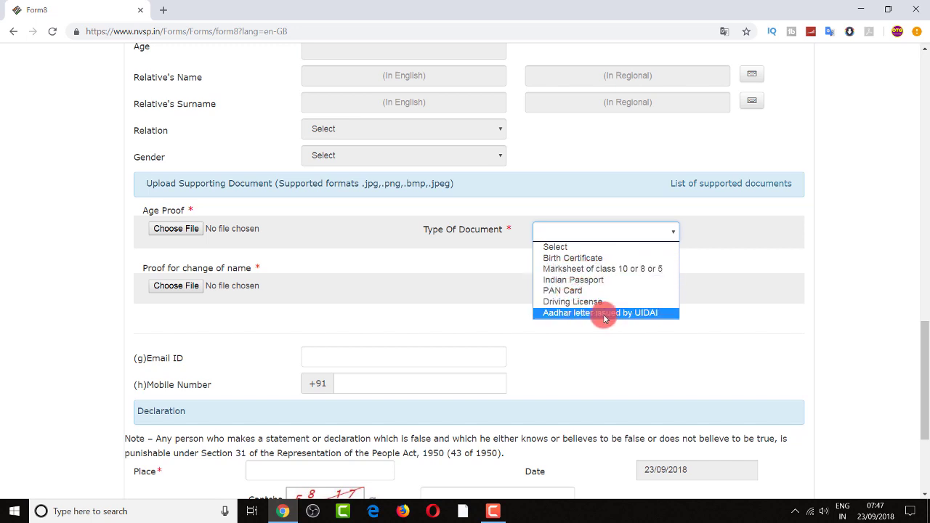
{"action": "left_click", "coordinate": [640, 338]}
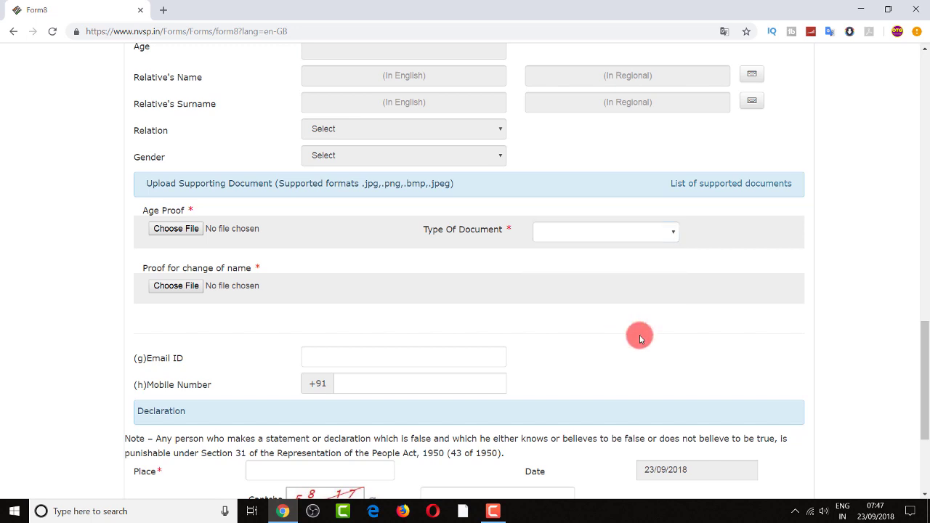
Open the list of supported documents for age and residence proof
{"action": "right_click", "coordinate": [731, 184]}
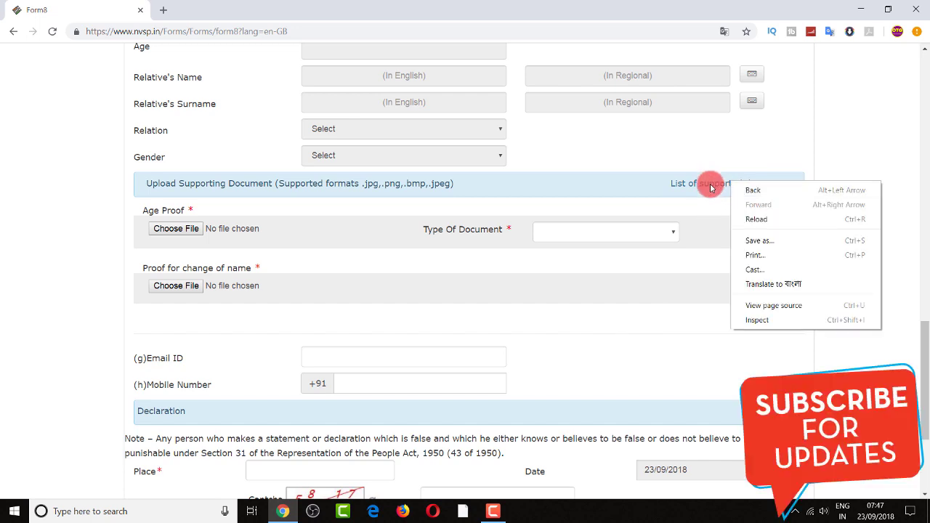
{"action": "left_click", "coordinate": [712, 188]}
{"action": "left_click", "coordinate": [712, 187]}
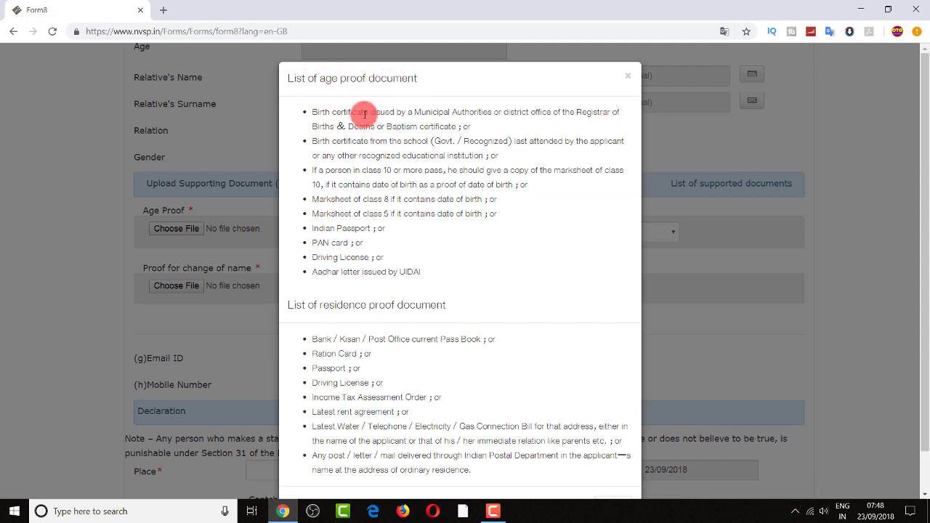
Review the lists of accepted age and residence proof documents and close them
{"action": "scroll", "coordinate": [366, 260], "scroll_direction": "down", "scroll_amount": 1}
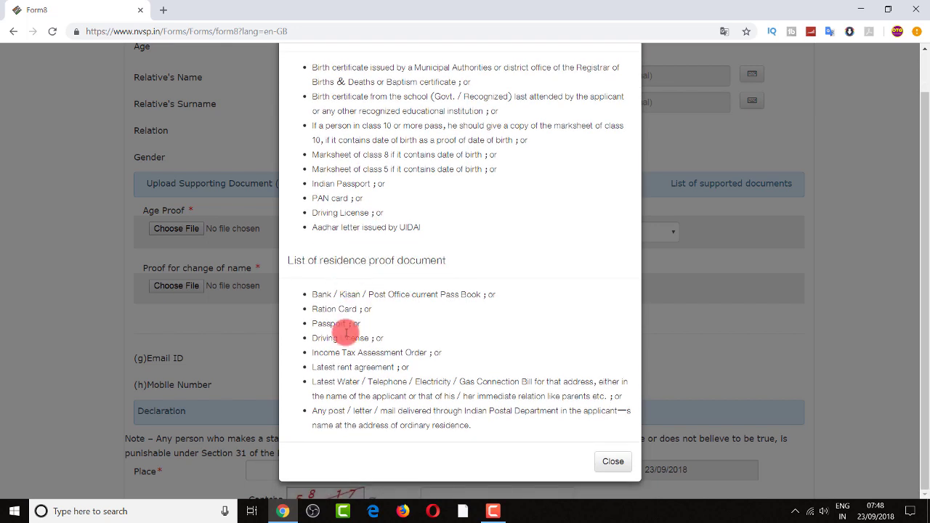
{"action": "left_click", "coordinate": [614, 463]}
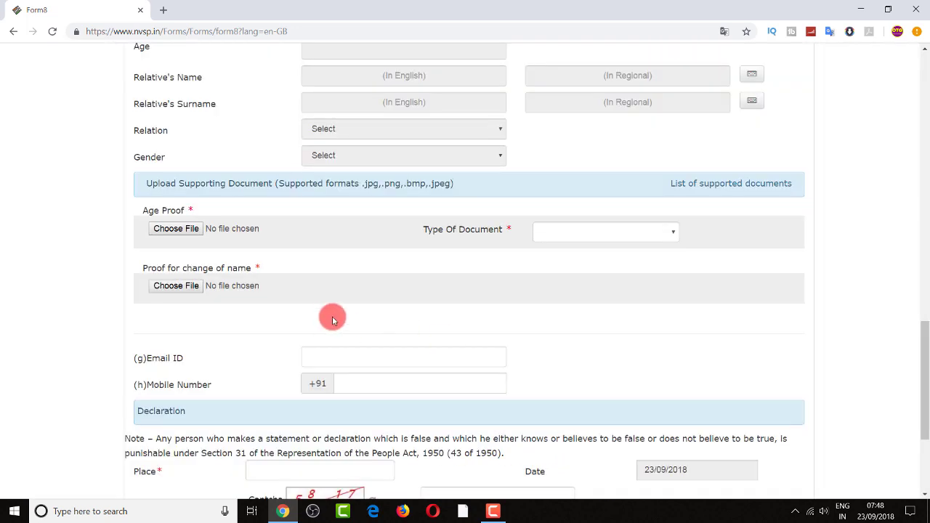
Examine the email ID and mobile number fields and the declaration's place, date and captcha fields of Form 8
{"action": "scroll", "coordinate": [332, 315], "scroll_direction": "down", "scroll_amount": 1}
{"action": "left_click", "coordinate": [390, 320]}
{"action": "left_click", "coordinate": [675, 320]}
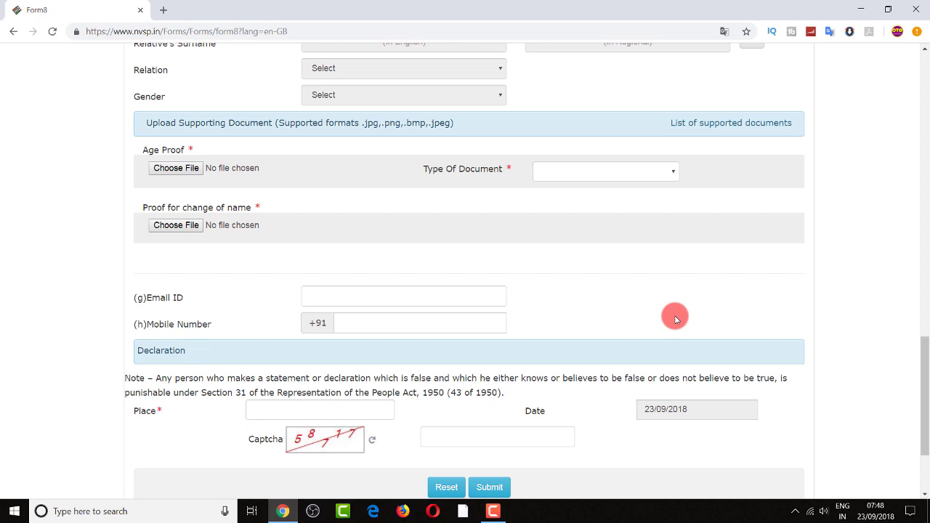
{"action": "scroll", "coordinate": [675, 320], "scroll_direction": "down", "scroll_amount": 1}
{"action": "left_click", "coordinate": [357, 258]}
{"action": "left_click", "coordinate": [255, 349]}
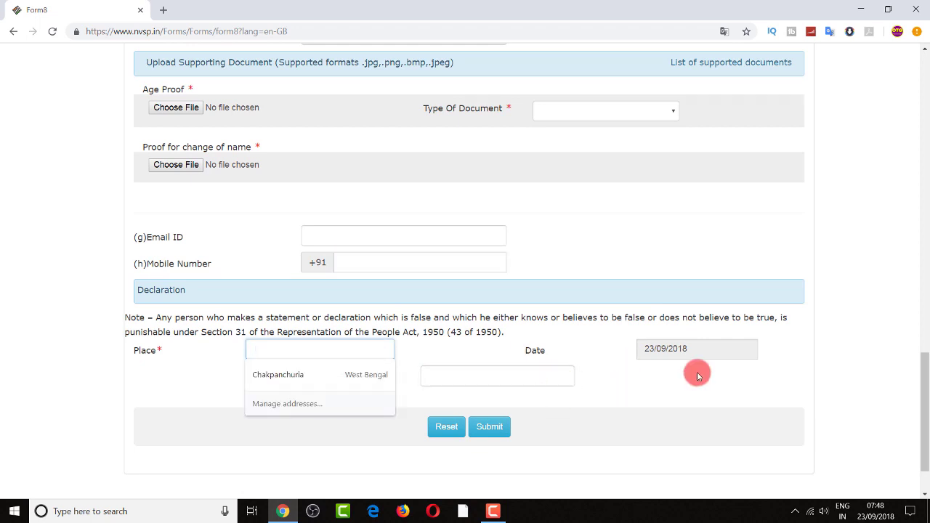
{"action": "left_click", "coordinate": [463, 373]}
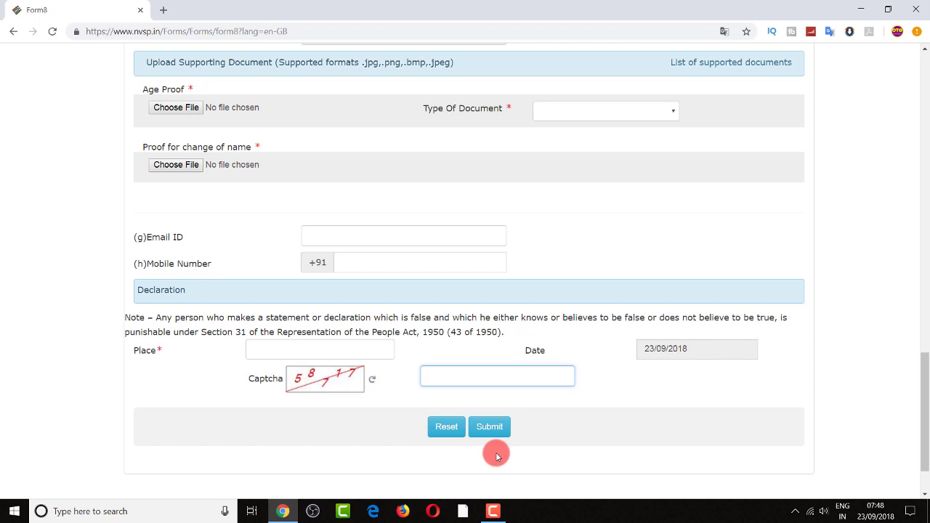
Leave Form 8 for the portal's home page and open application status tracking, ready to enter a reference ID
{"action": "scroll", "coordinate": [496, 454], "scroll_direction": "up", "scroll_amount": 6}
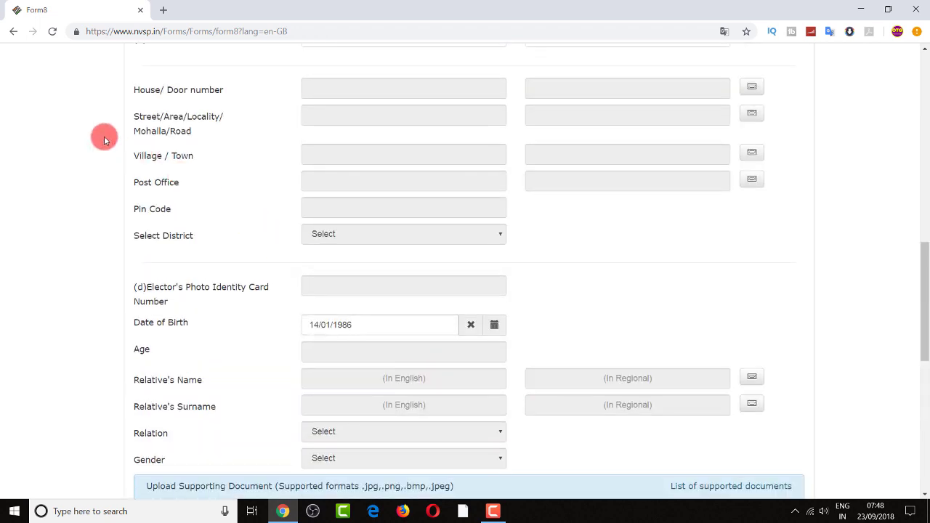
{"action": "left_click", "coordinate": [16, 33]}
{"action": "left_click", "coordinate": [16, 33]}
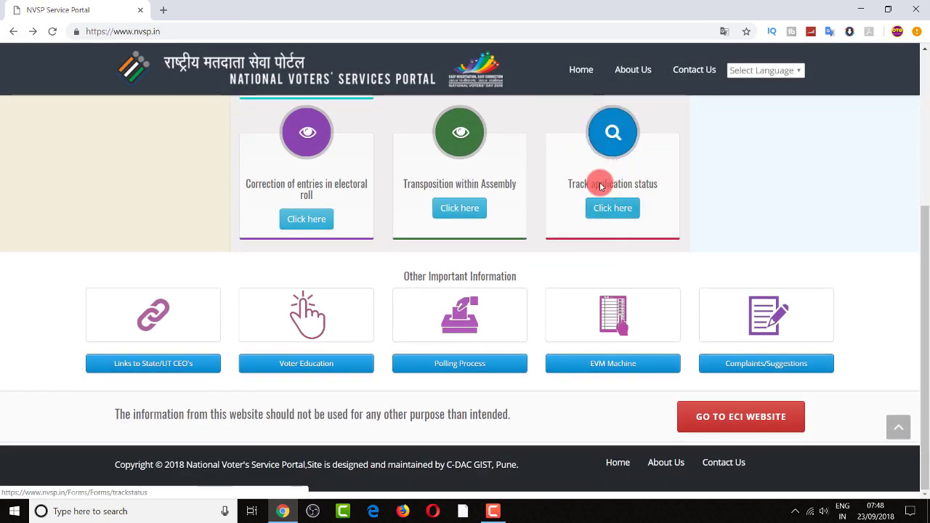
{"action": "left_click", "coordinate": [609, 211]}
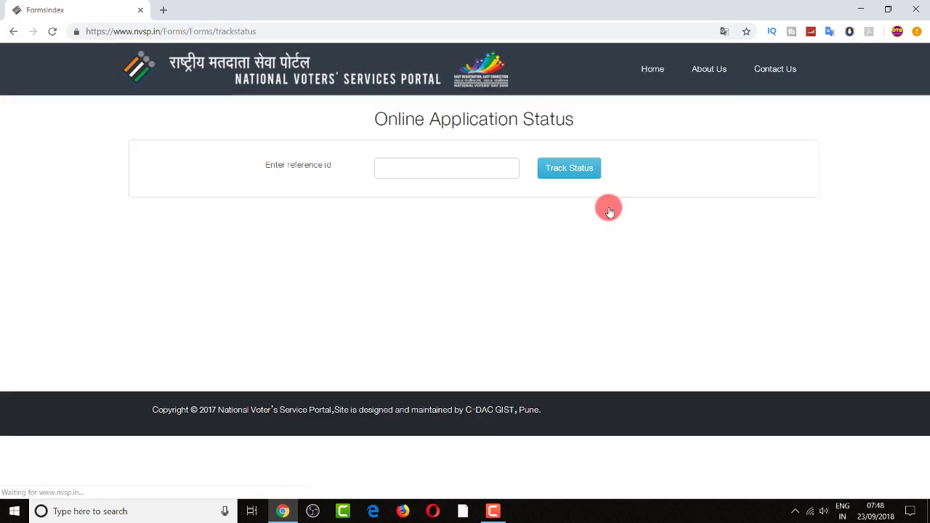
{"action": "left_click", "coordinate": [393, 164]}
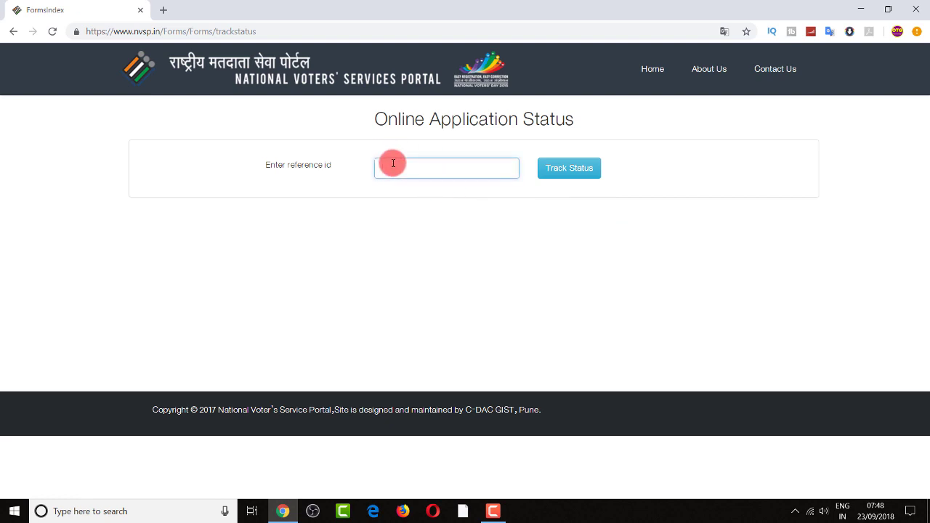